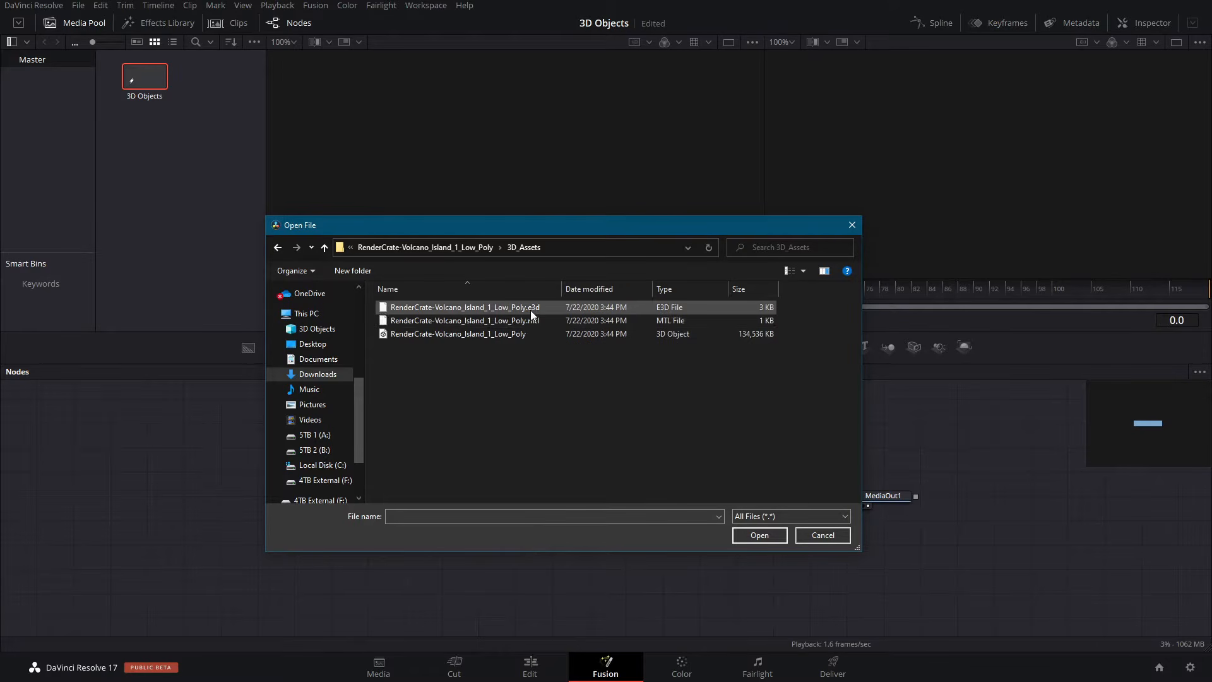
- Import the RenderCrate-Volcano_Island_1_Low_Poly 3D object with the default FBX Importer options
left_click(454, 334)
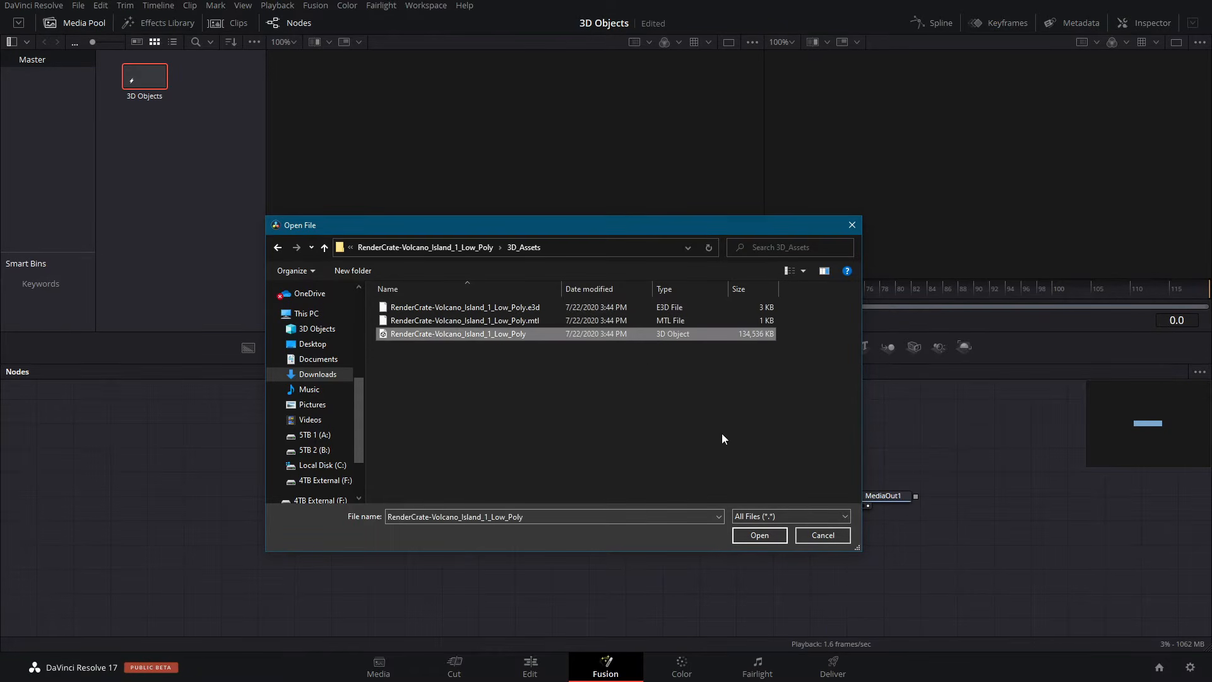
left_click(755, 534)
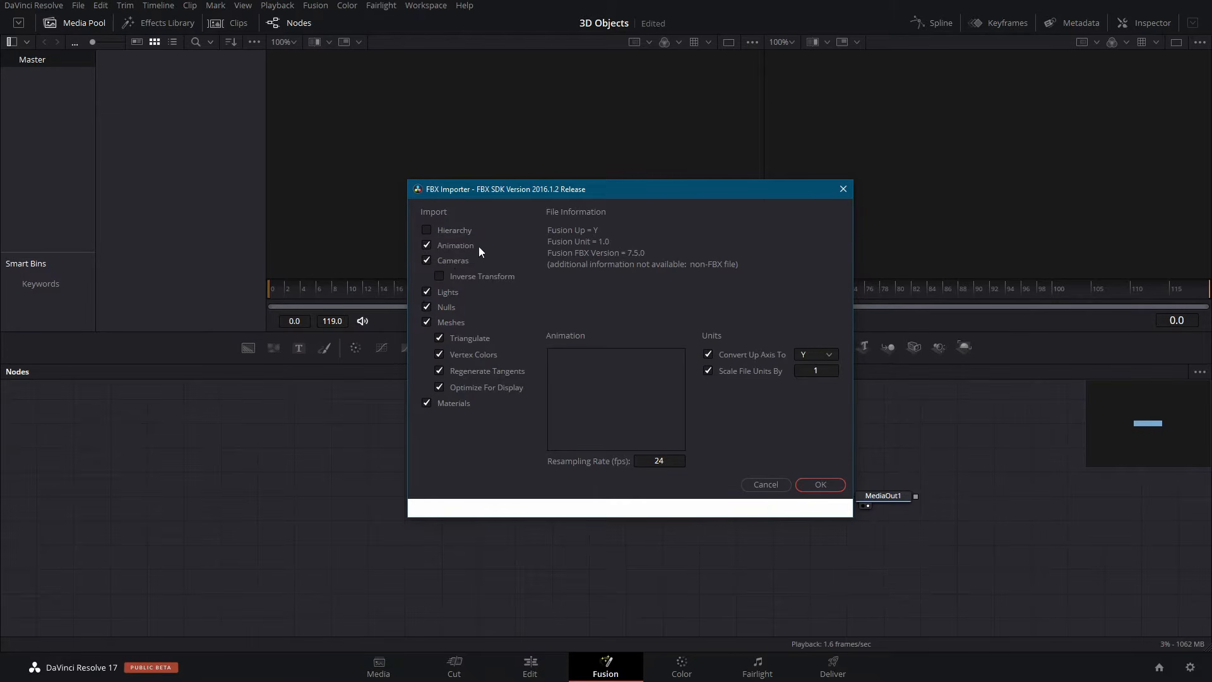
left_click(821, 484)
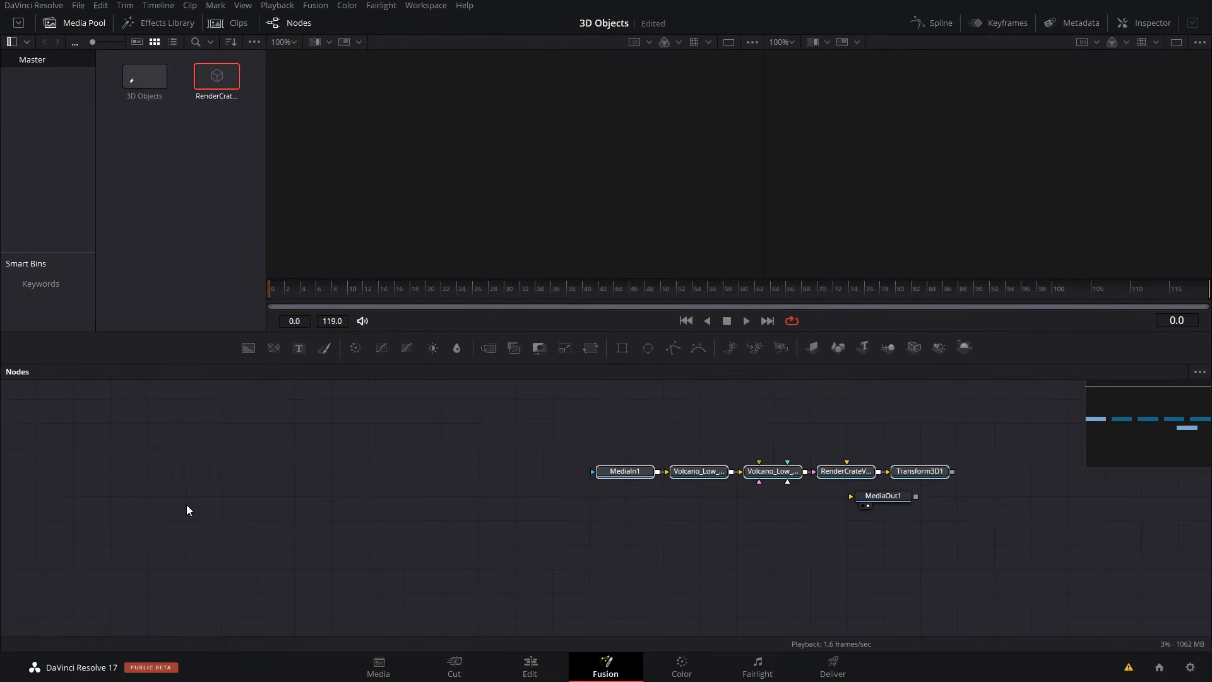
- Move the imported node chain away to the left of MediaOut1 and display Transform3D1 in the first viewer
left_click_drag(923, 473, 701, 499)
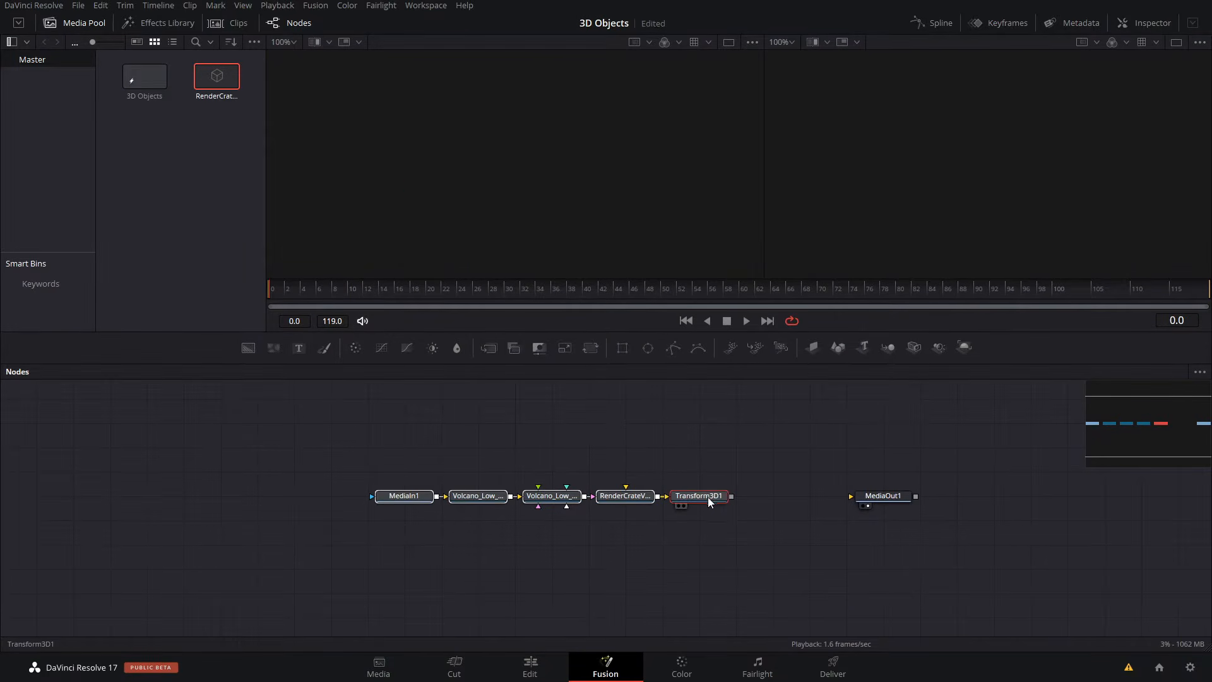
key("1")
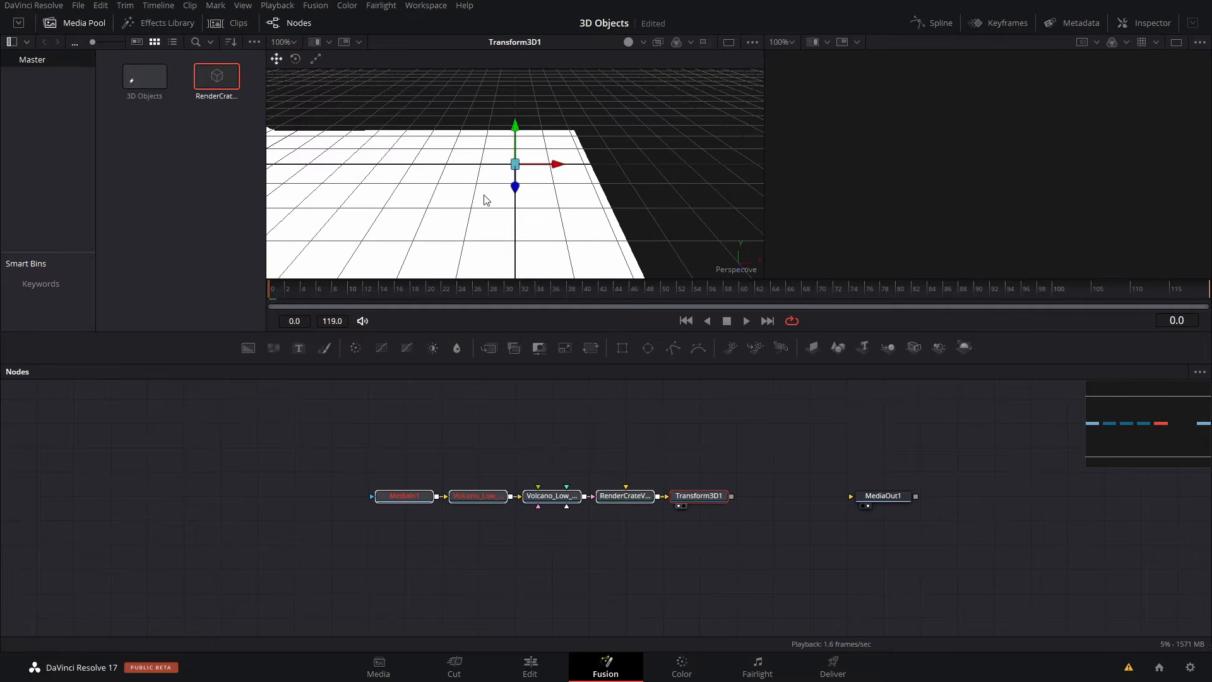
scroll(484, 195, "down", 10, "ctrl")
middle_click_drag(560, 221, 431, 207, "alt")
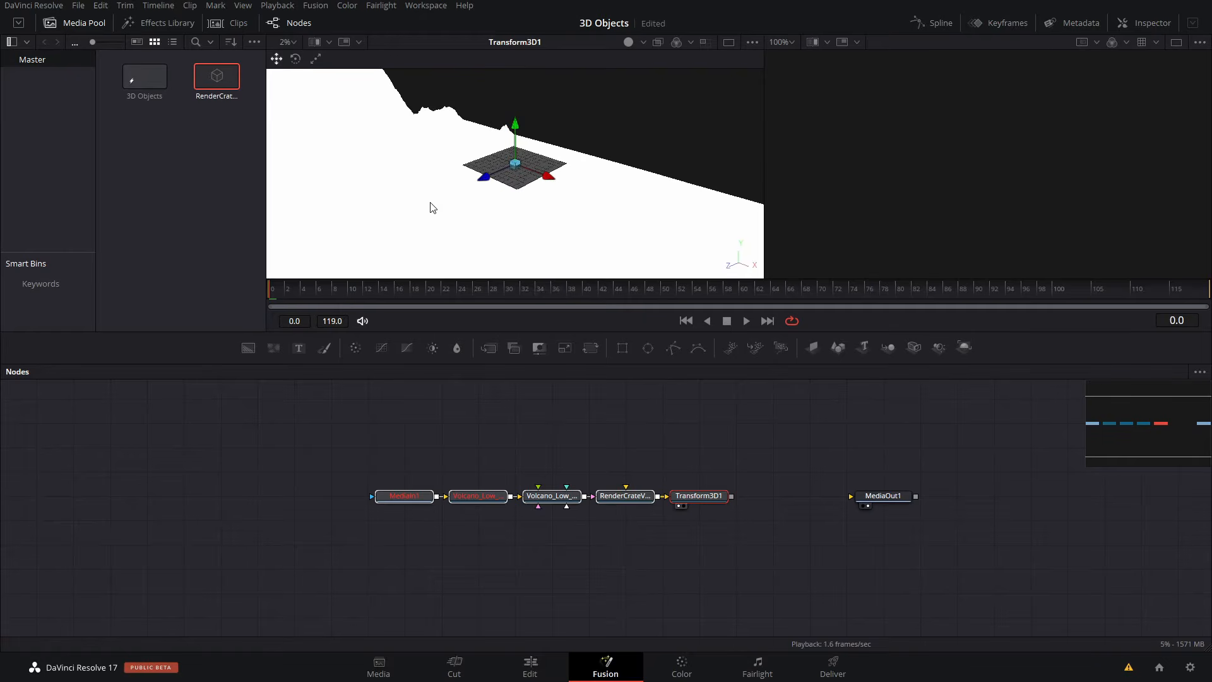
- Open the Inspector to show the selected node's controls
left_click(557, 495)
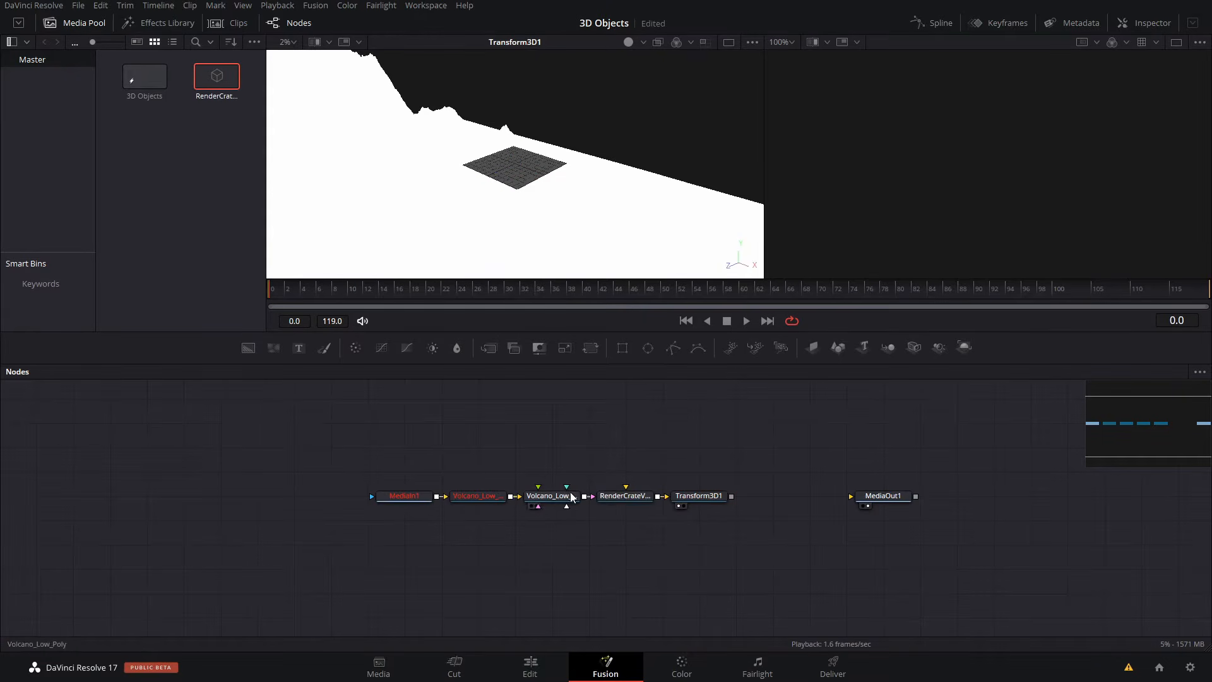
left_click(625, 495)
left_click(551, 496)
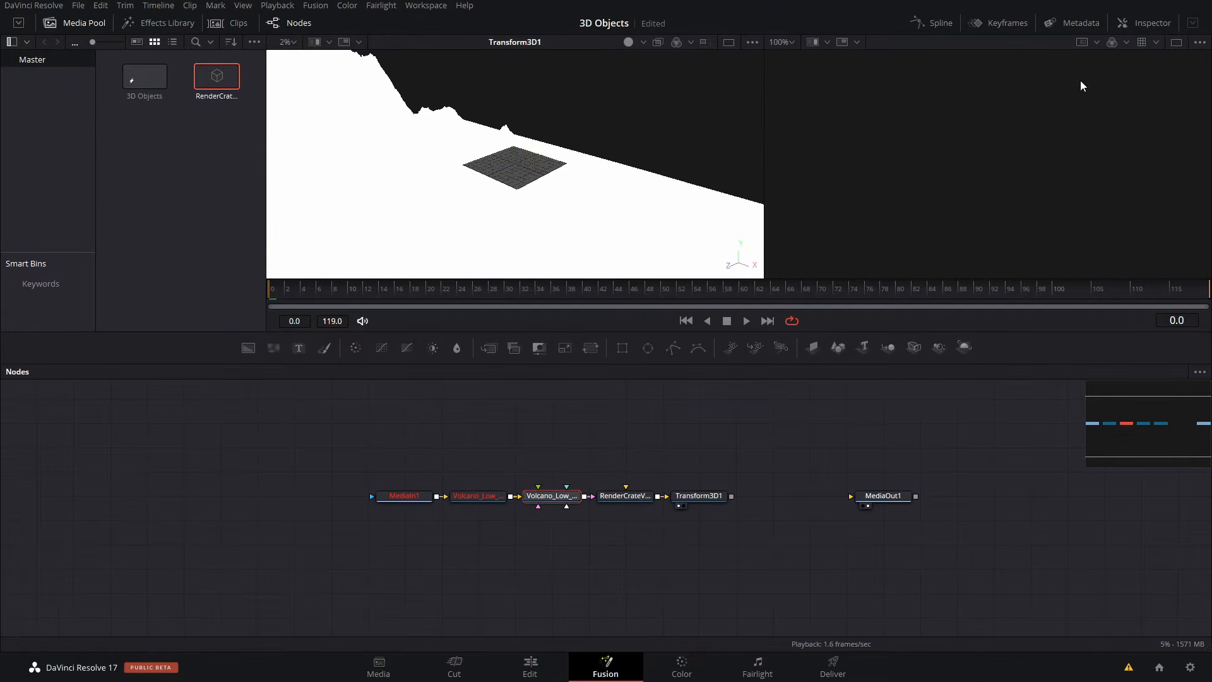
left_click(1145, 23)
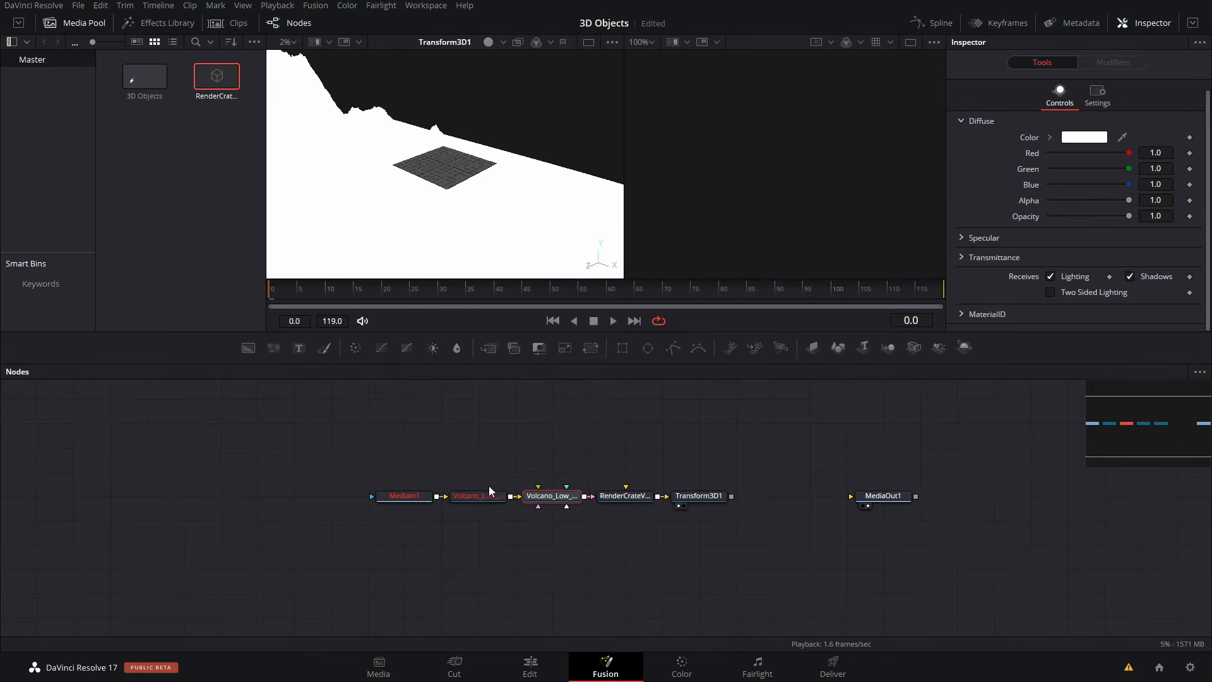
- Delete MediaIn1 and the two Volcano_Low nodes feeding the imported mesh
left_click_drag(554, 473, 325, 532)
key("Delete")
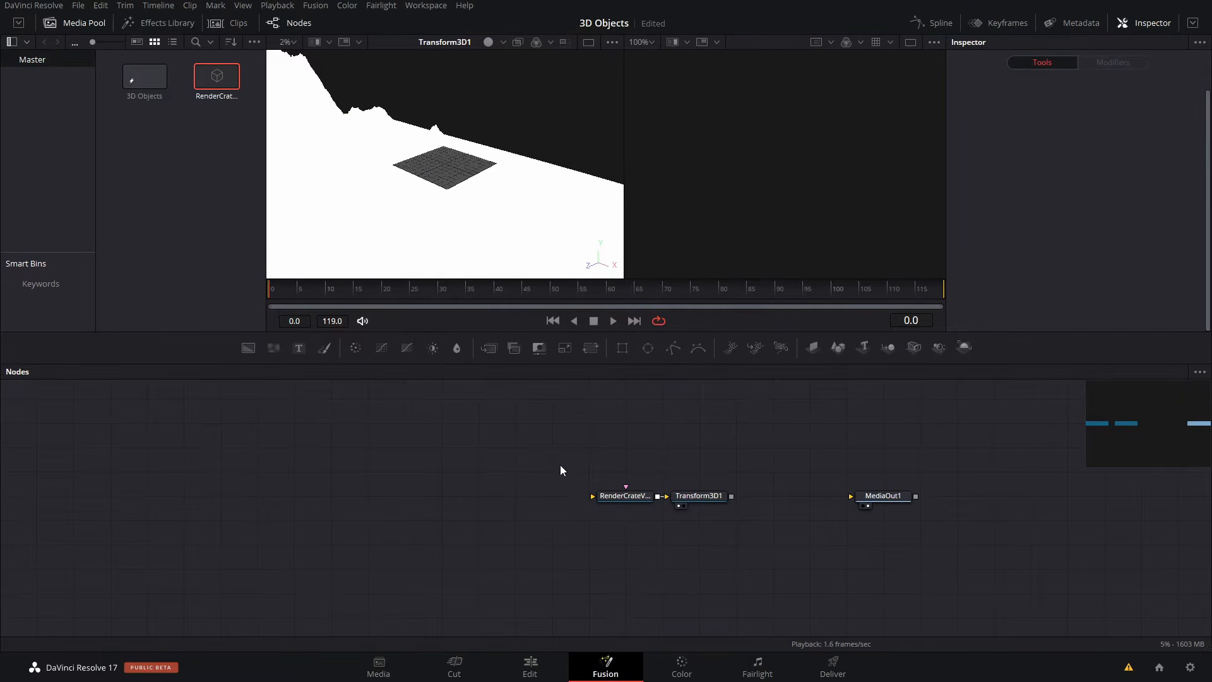
- Try translating Transform3D1 along X, undo it, and delete the transform together with the imported mesh node
left_click(697, 496)
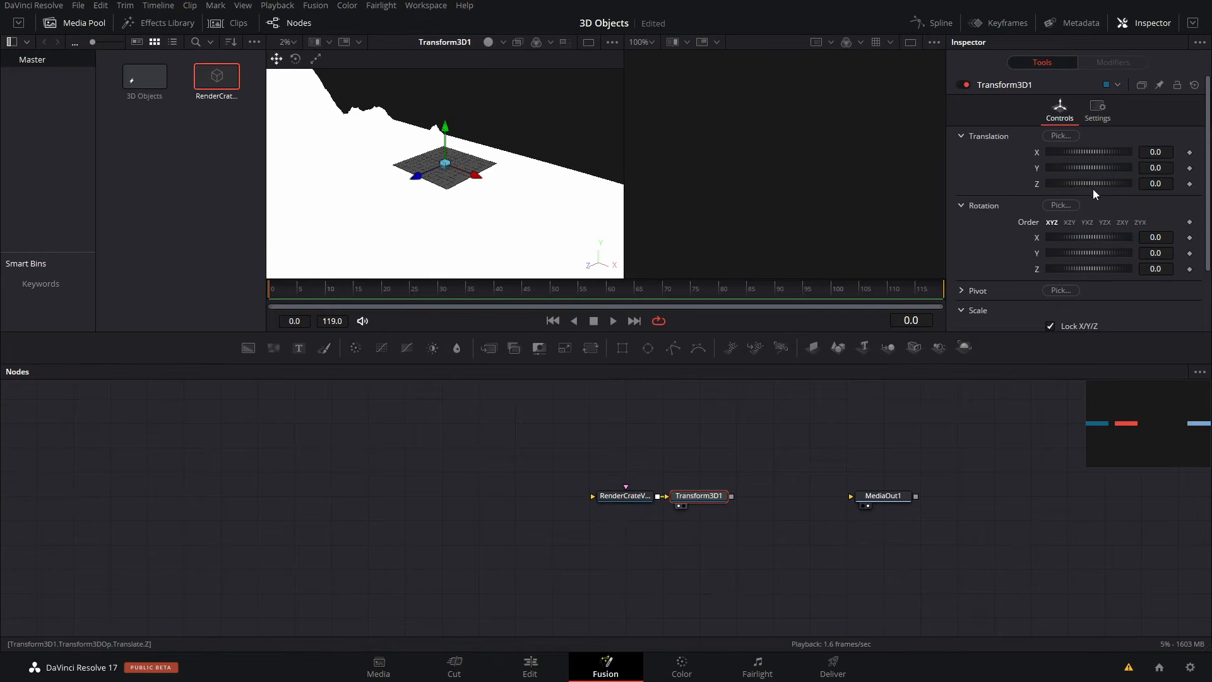
left_click_drag(1089, 151, 984, 211)
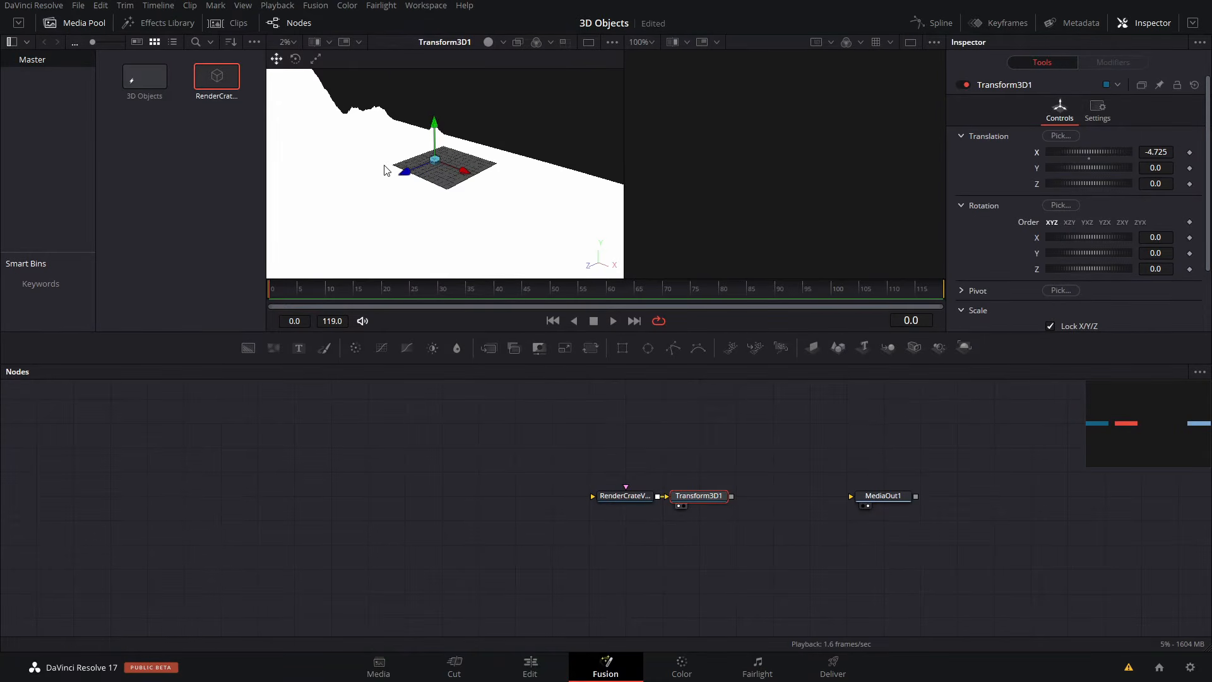
middle_click_drag(384, 166, 347, 183, "alt")
key("ctrl+z")
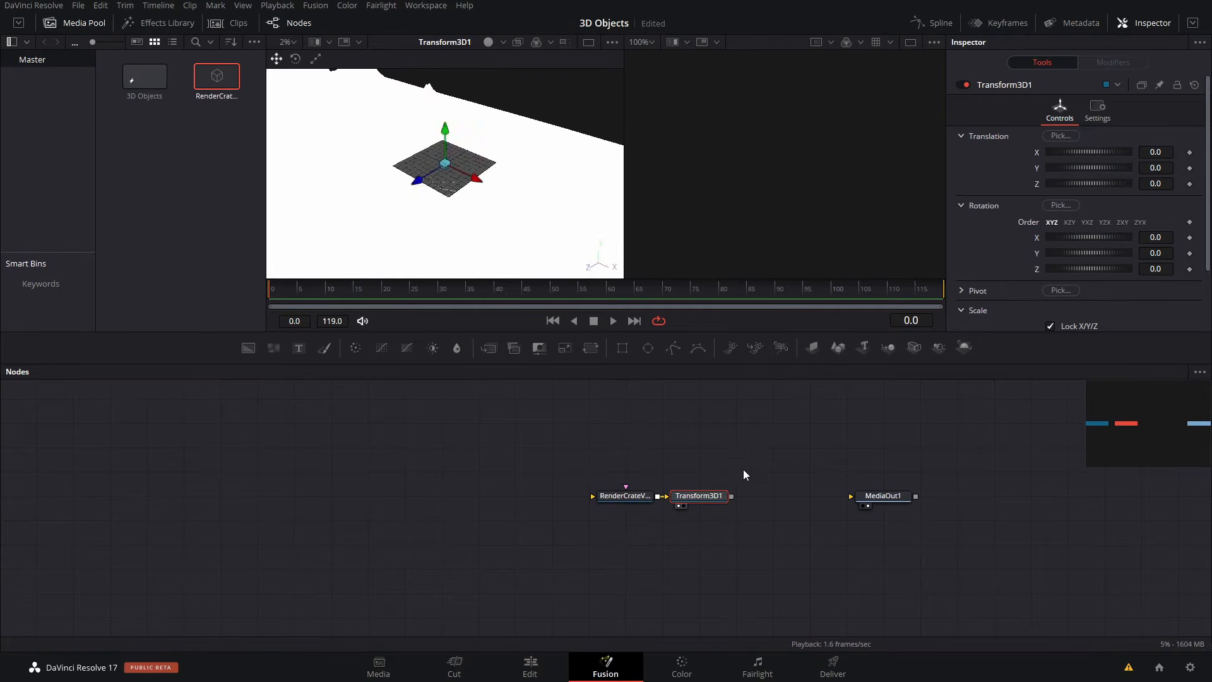
left_click_drag(766, 529, 470, 460)
key("Delete")
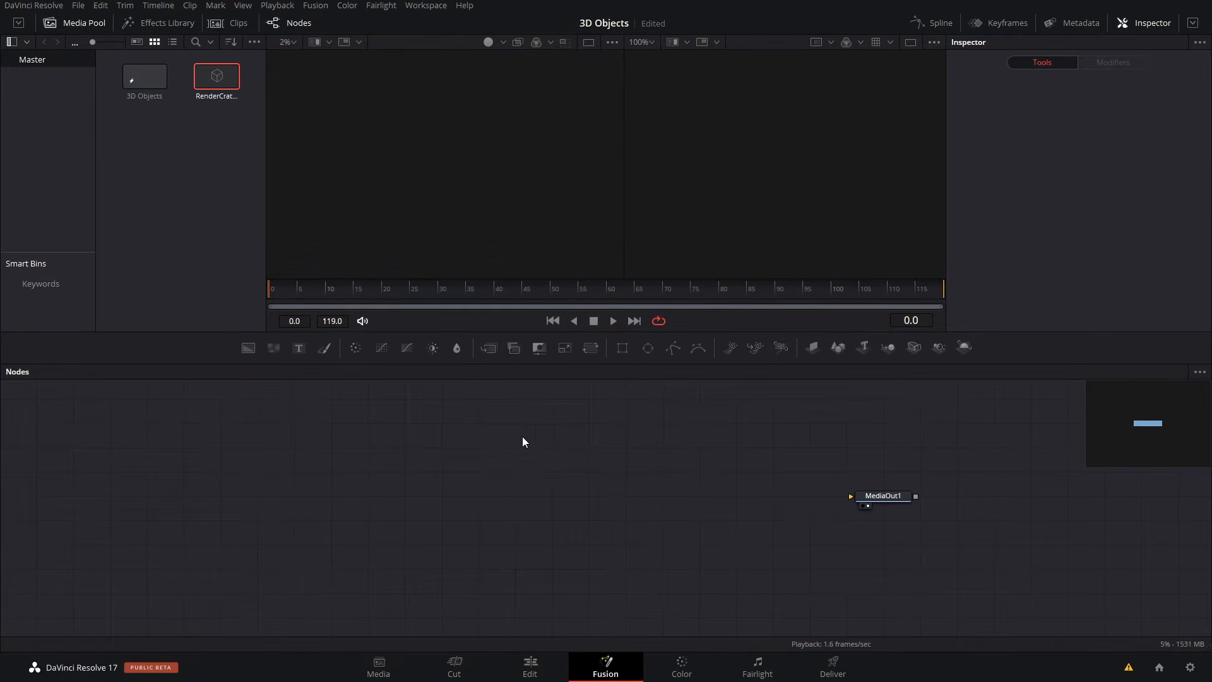
- Add an FBX Mesh 3D node loaded with the volcano island object, placed left of MediaOut1 and displayed in the first viewer
key("shift+space")
type("FBX")
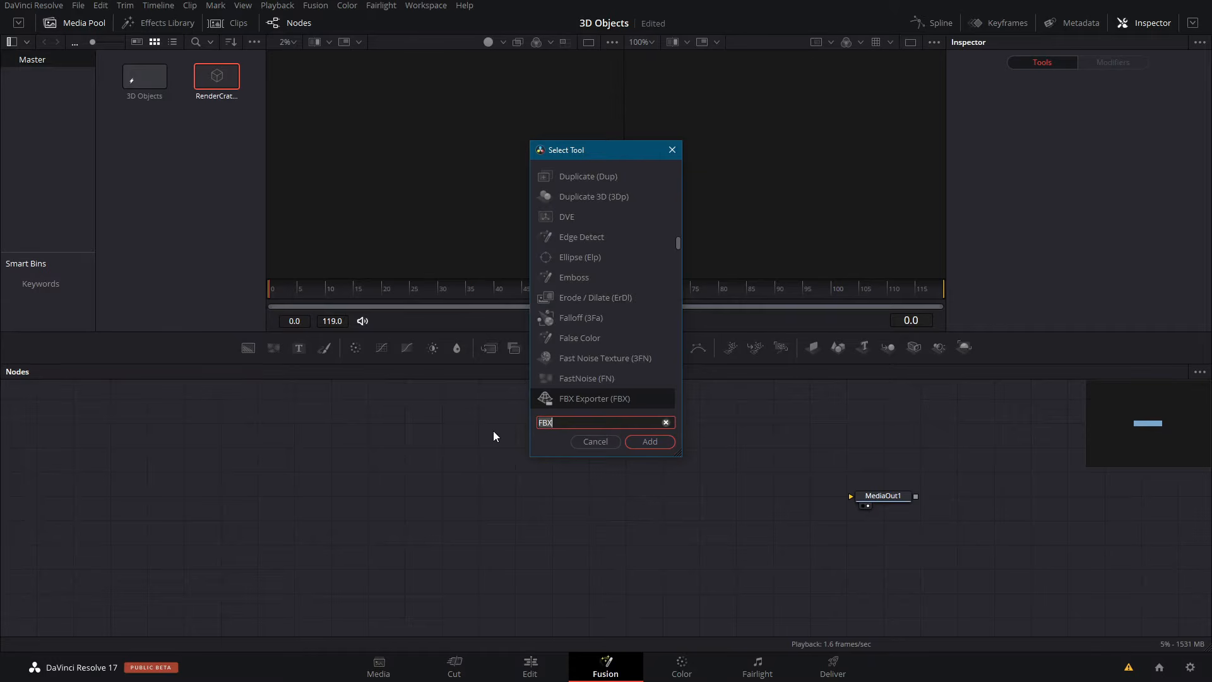
type("fbx")
key("Down")
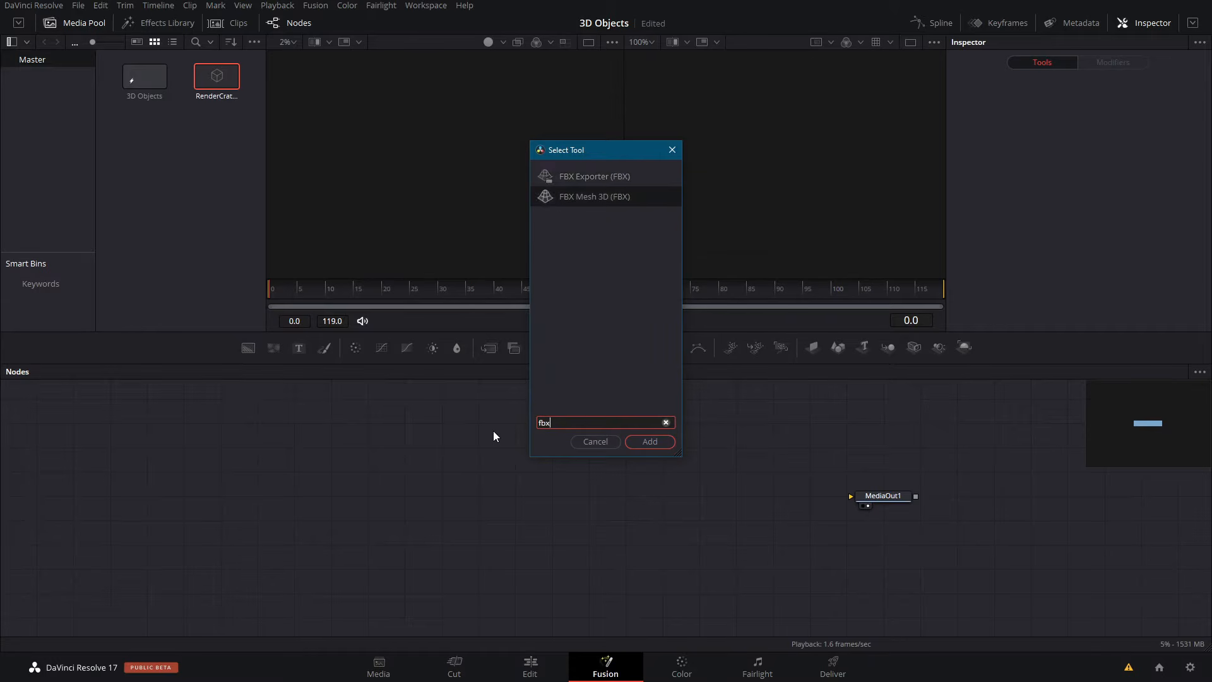
key("Return")
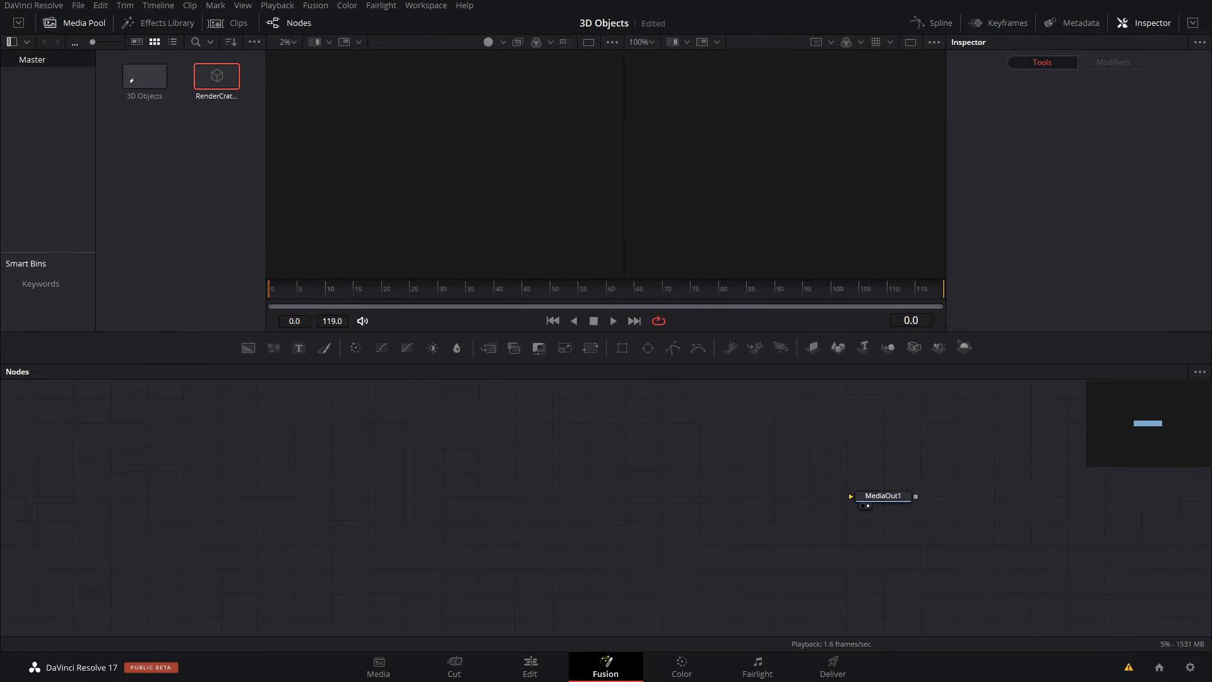
left_click_drag(1211, 328, 593, 496)
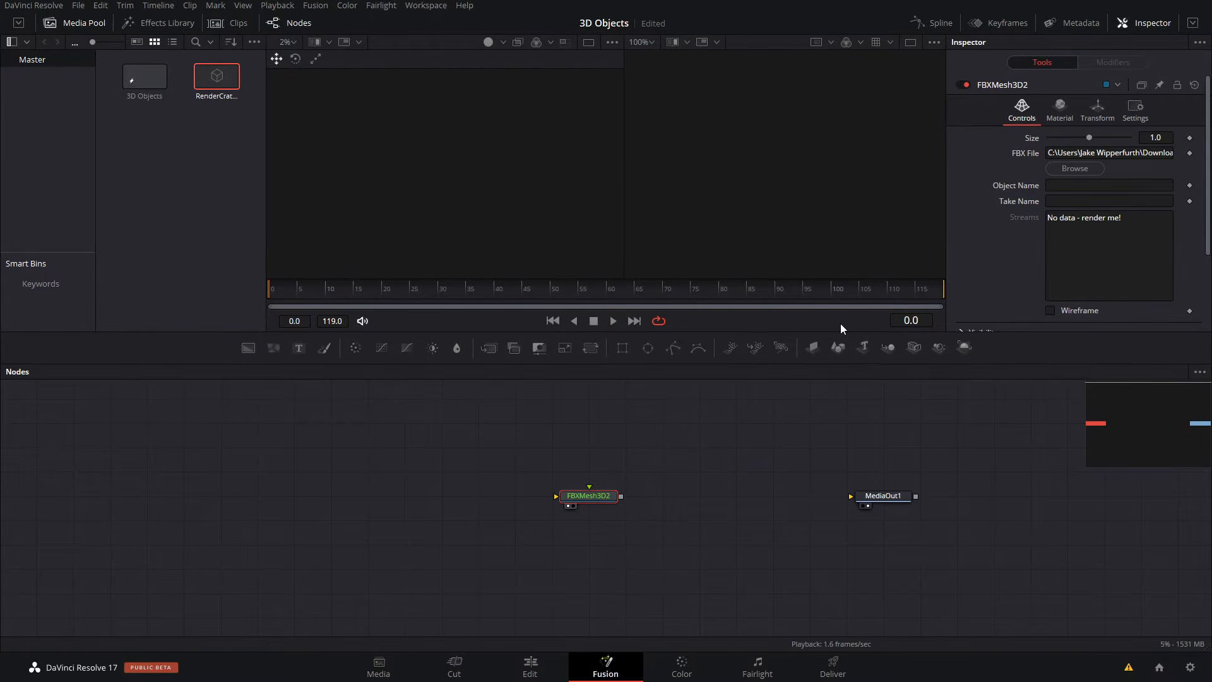
- Reduce the FBX mesh's size to 0.011
middle_click_drag(529, 184, 409, 124, "alt")
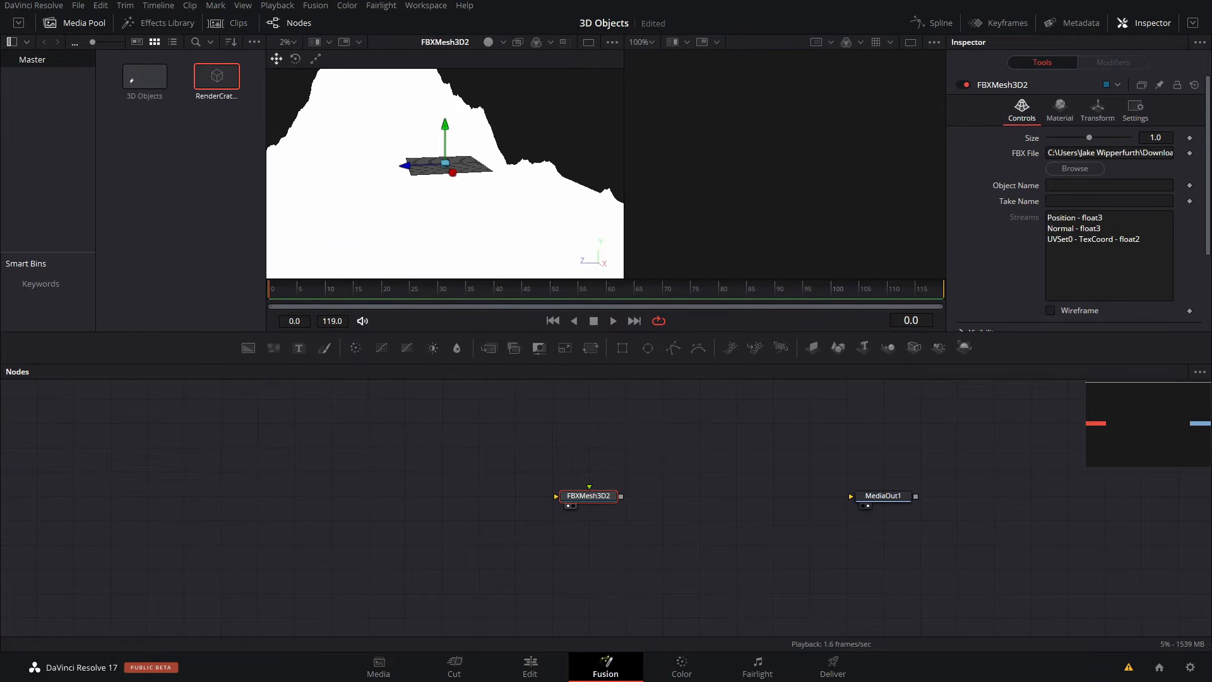
left_click_drag(1167, 137, 1137, 137)
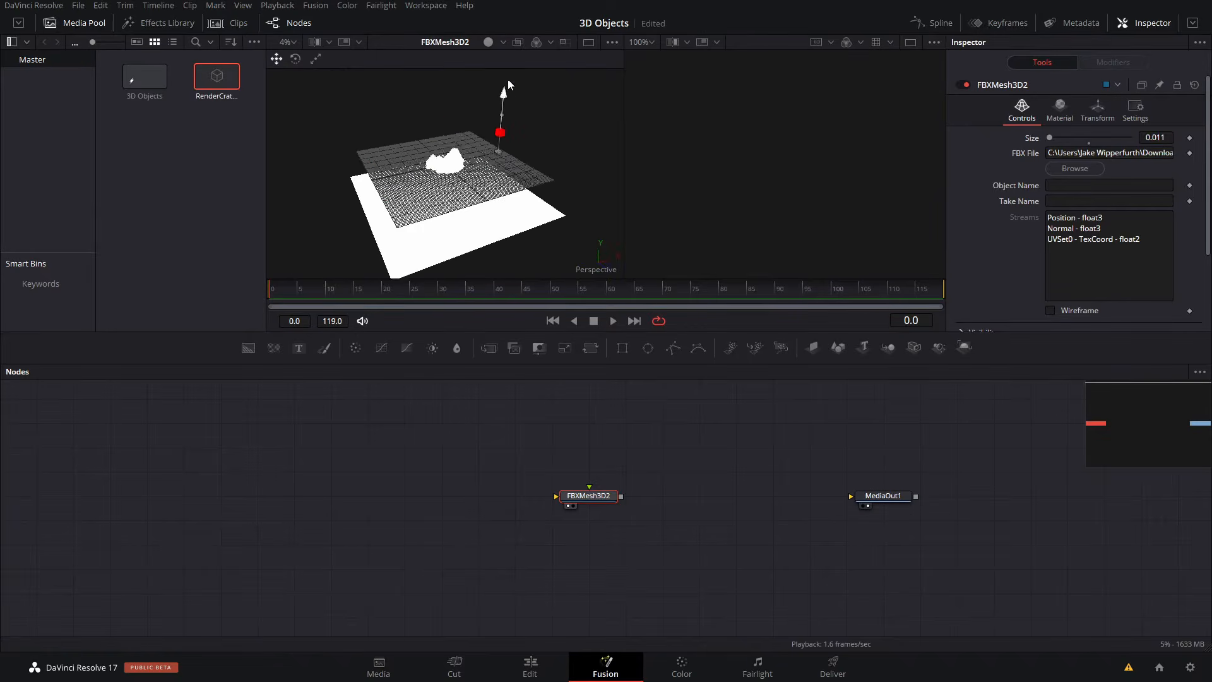
mouse_move(508, 79)
left_mouse_down()
mouse_move(509, 48)
mouse_move(508, 83)
left_mouse_up()
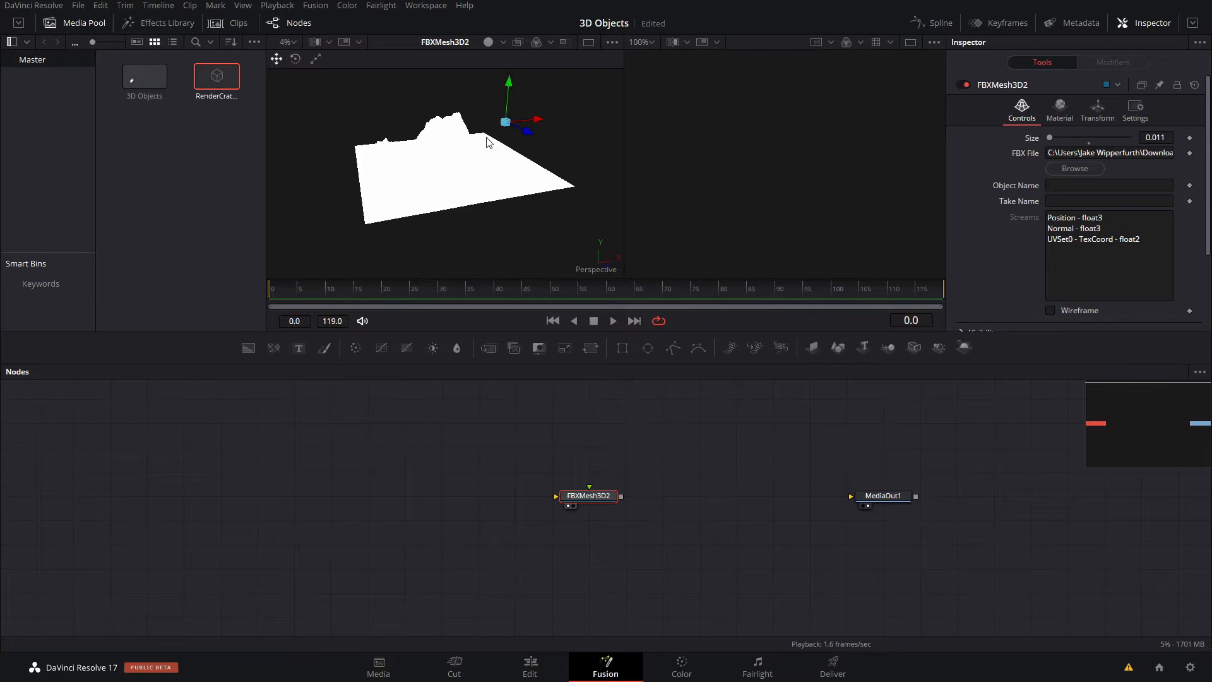
- Enable Shadows in the 3D options of the viewer showing the volcano mesh, and hide the Media Pool
right_click(455, 170)
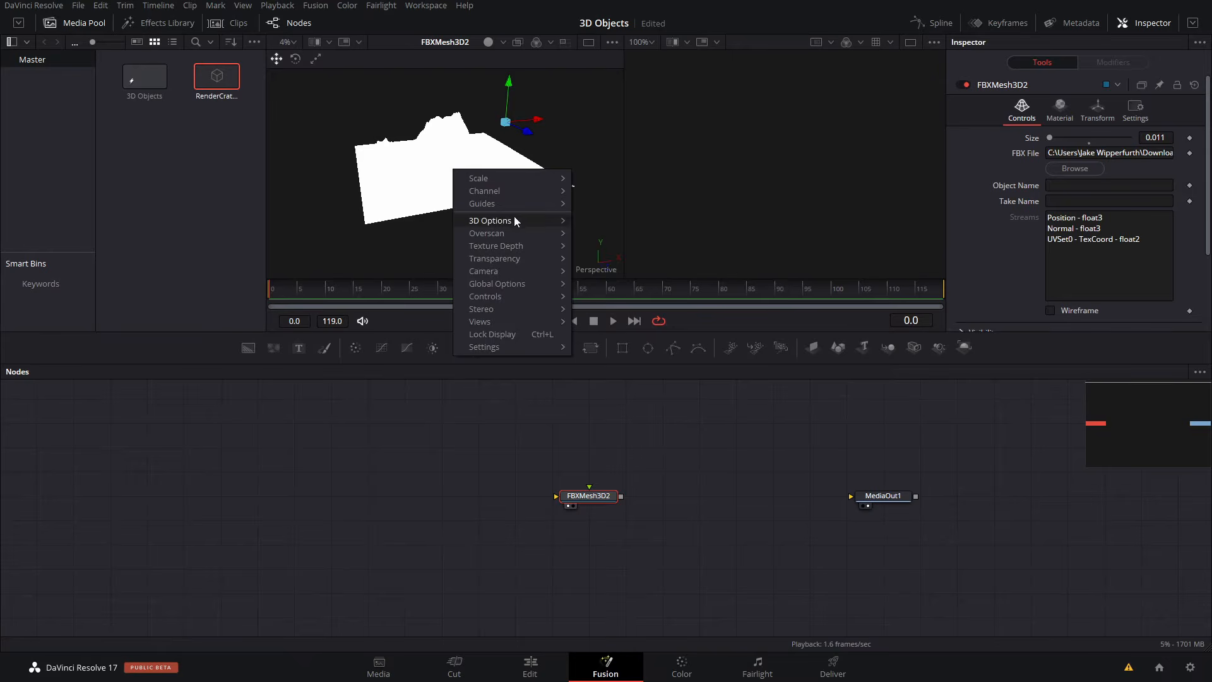
mouse_move(515, 218)
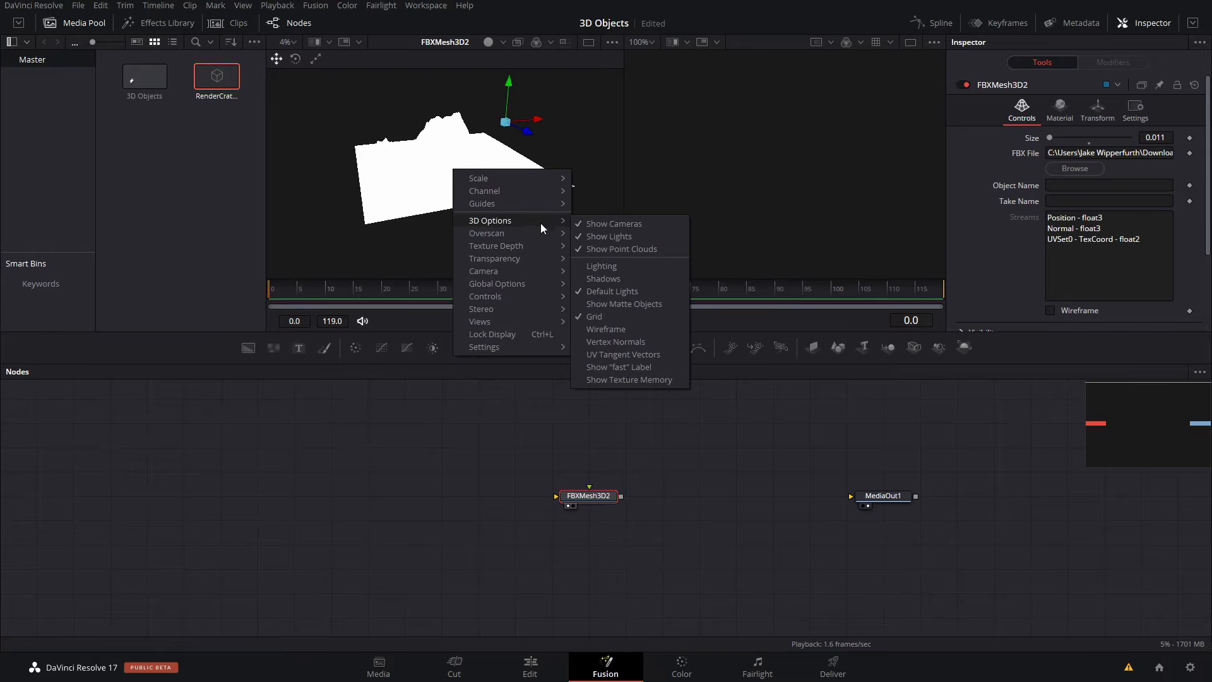
left_click(602, 279)
scroll(469, 136, "up", 3, "ctrl")
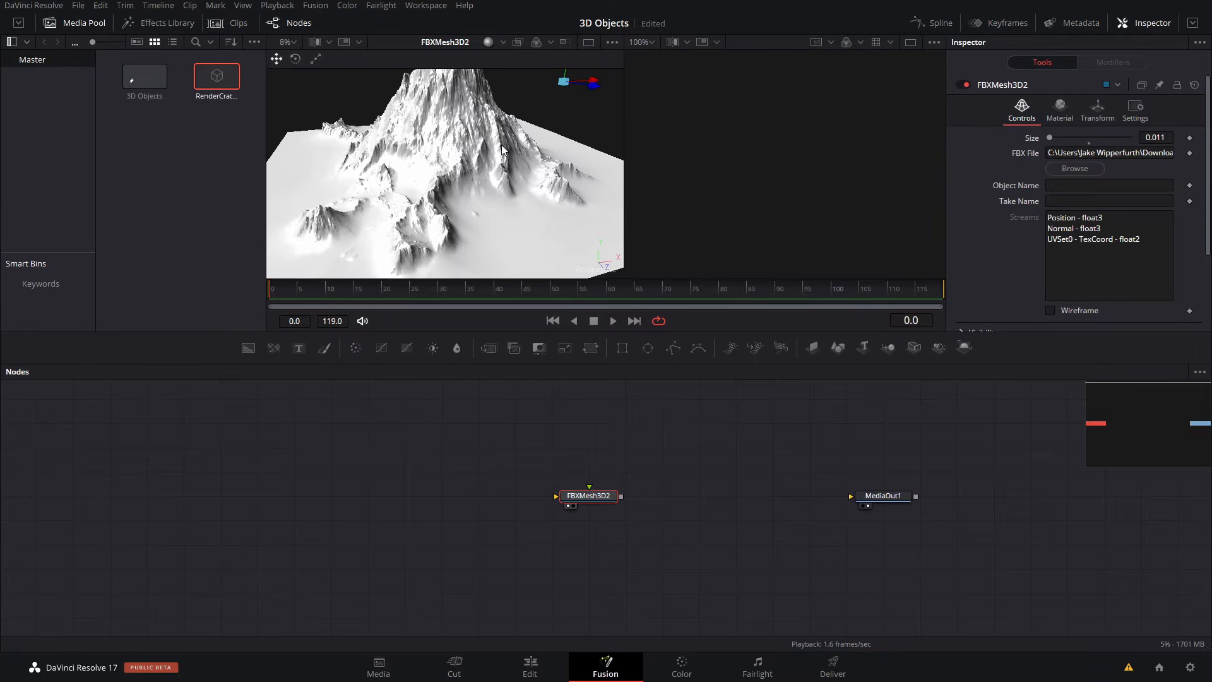
middle_click_drag(501, 145, 691, 203, "alt")
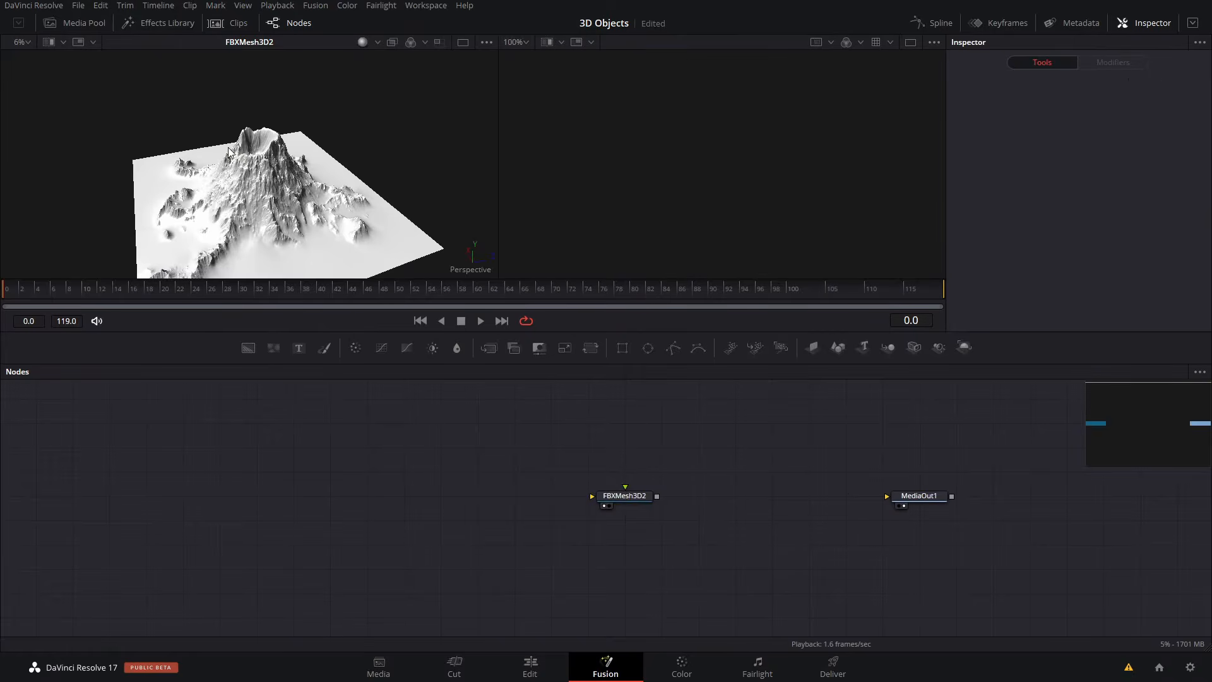
left_click(274, 152)
mouse_move(274, 151)
middle_mouse_down("alt")
mouse_move(329, 162)
mouse_move(377, 108)
mouse_move(321, 147)
mouse_move(262, 154)
middle_mouse_up("alt")
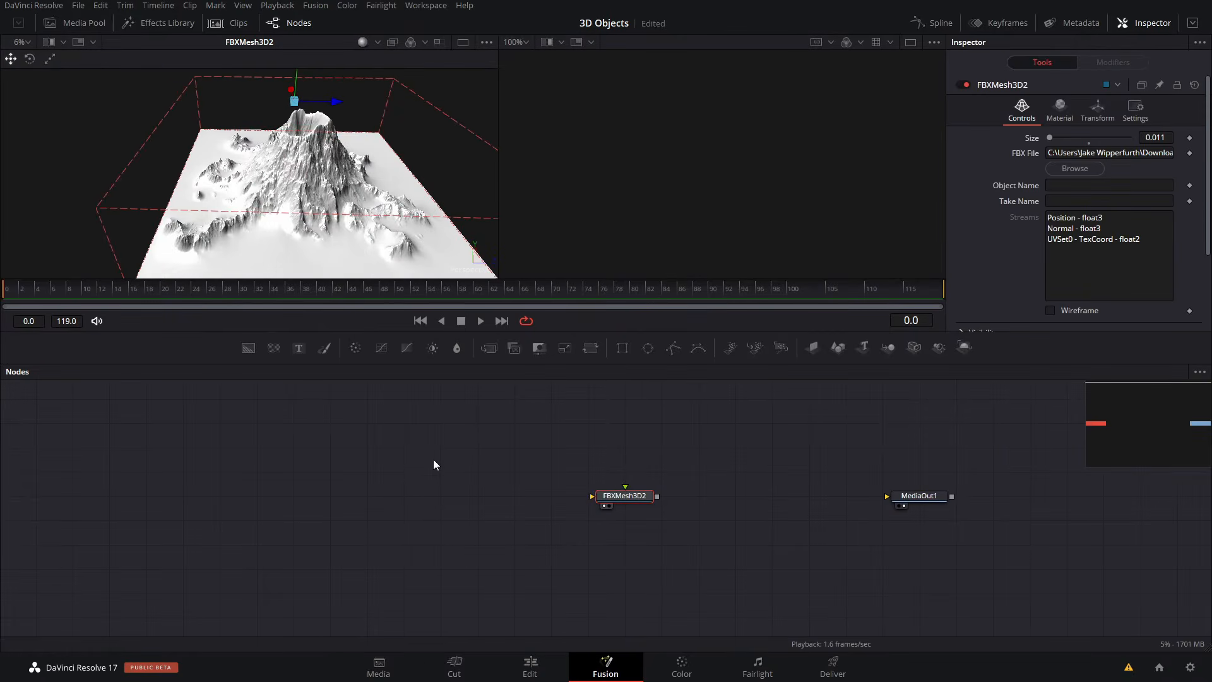
- Add a CookTorrance material node left of FBXMesh3D2 and connect its output to the mesh's material input
key("space")
key("shift+space")
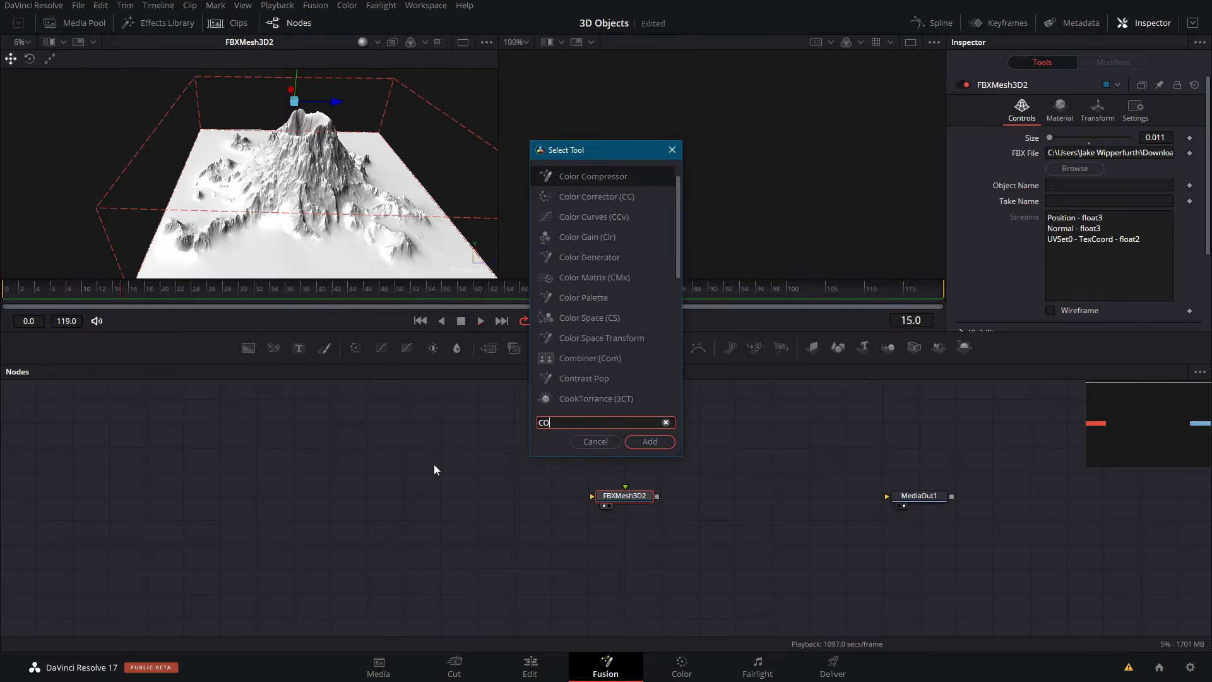
type("COOK")
key("Return")
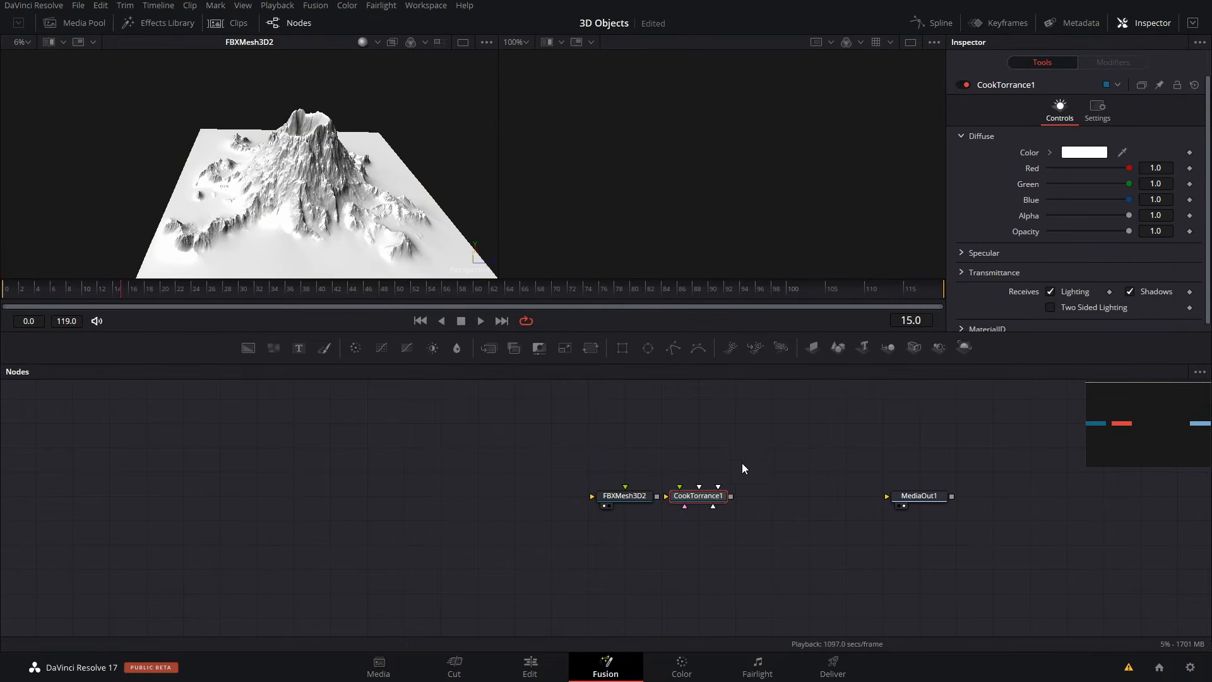
left_click_drag(723, 490, 605, 500)
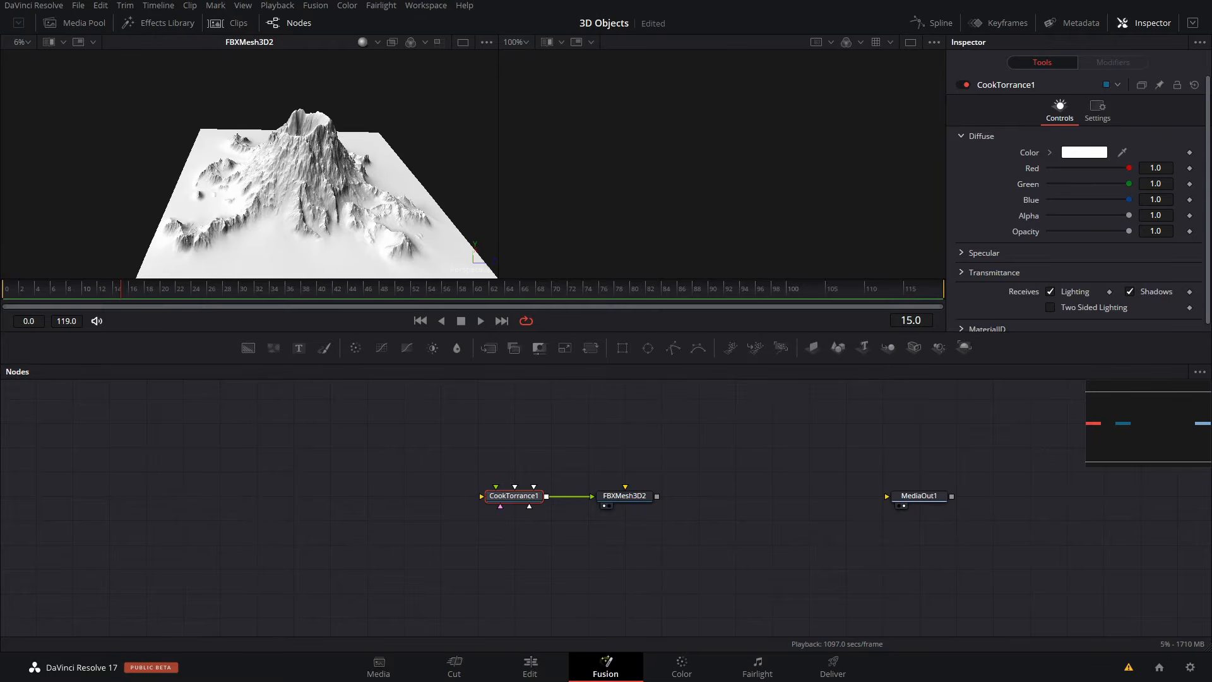
- Add the Volcano_Island_1_Color_Map.png texture as a node shown in the second viewer and rename it Diffuse
left_click_drag(447, 351, 753, 256)
left_click_drag(724, 144, 797, 204)
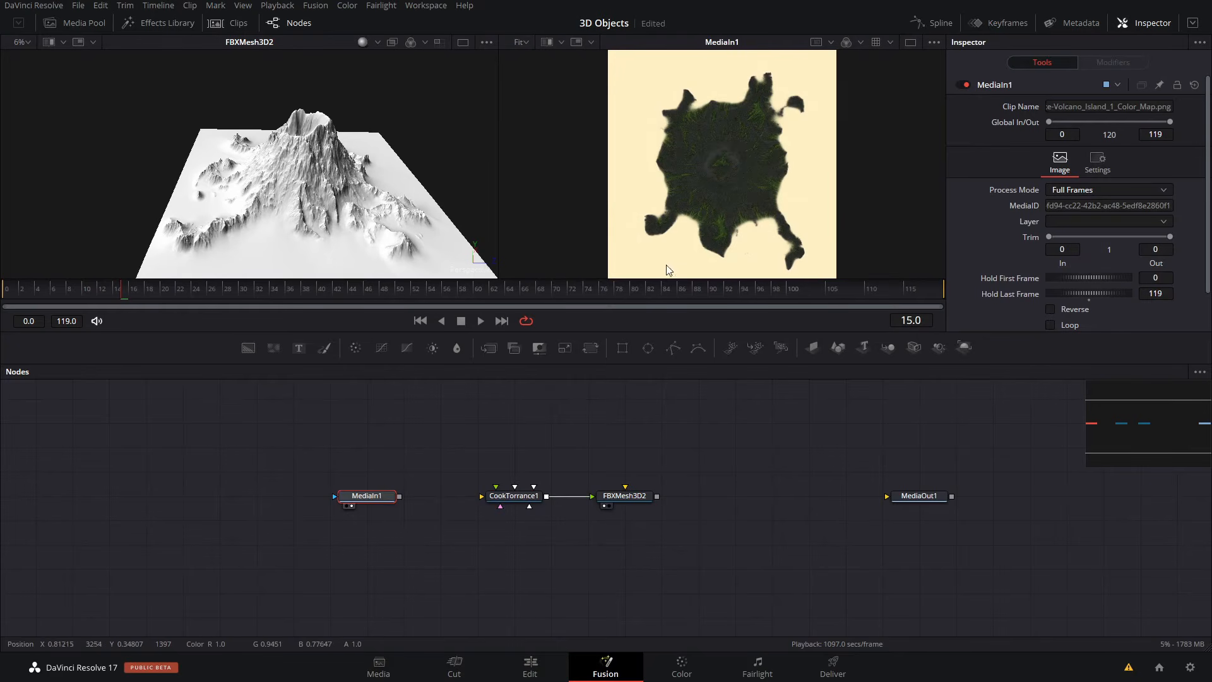
key("F2")
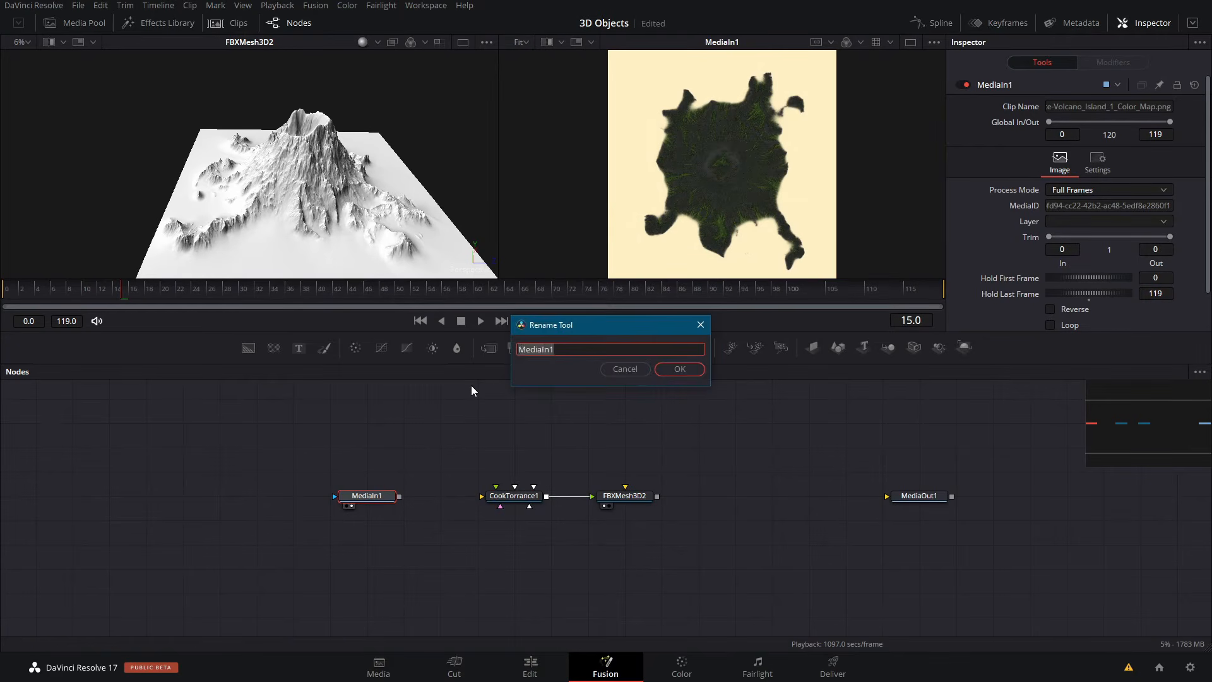
type("Diffuse")
key("Return")
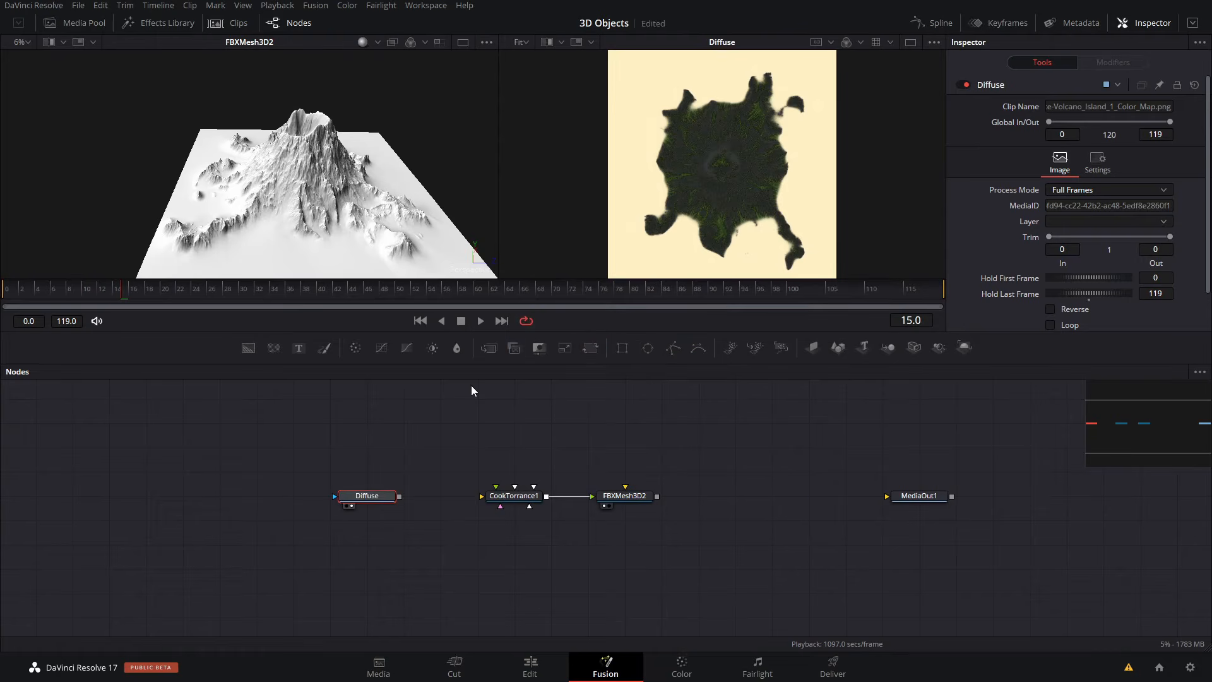
- Connect the Diffuse node to CookTorrance1 as its Diffuse Color Material
left_click_drag(399, 497, 482, 496)
right_click_drag(526, 499, 526, 499)
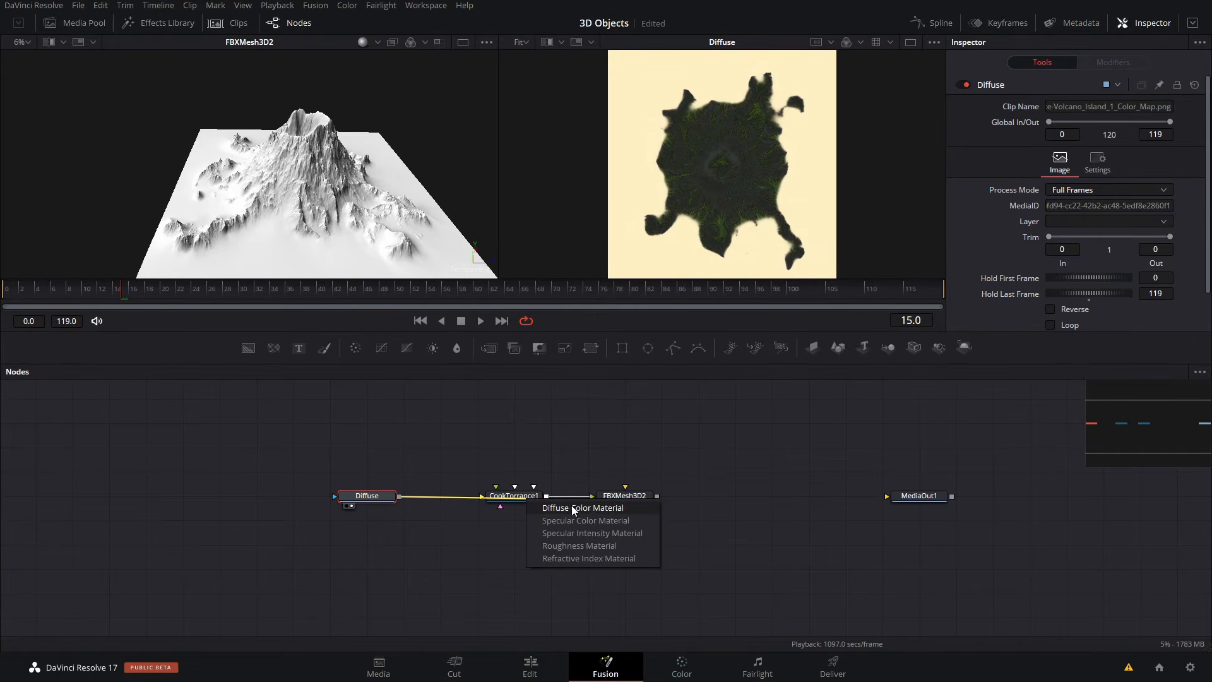
left_click(589, 509)
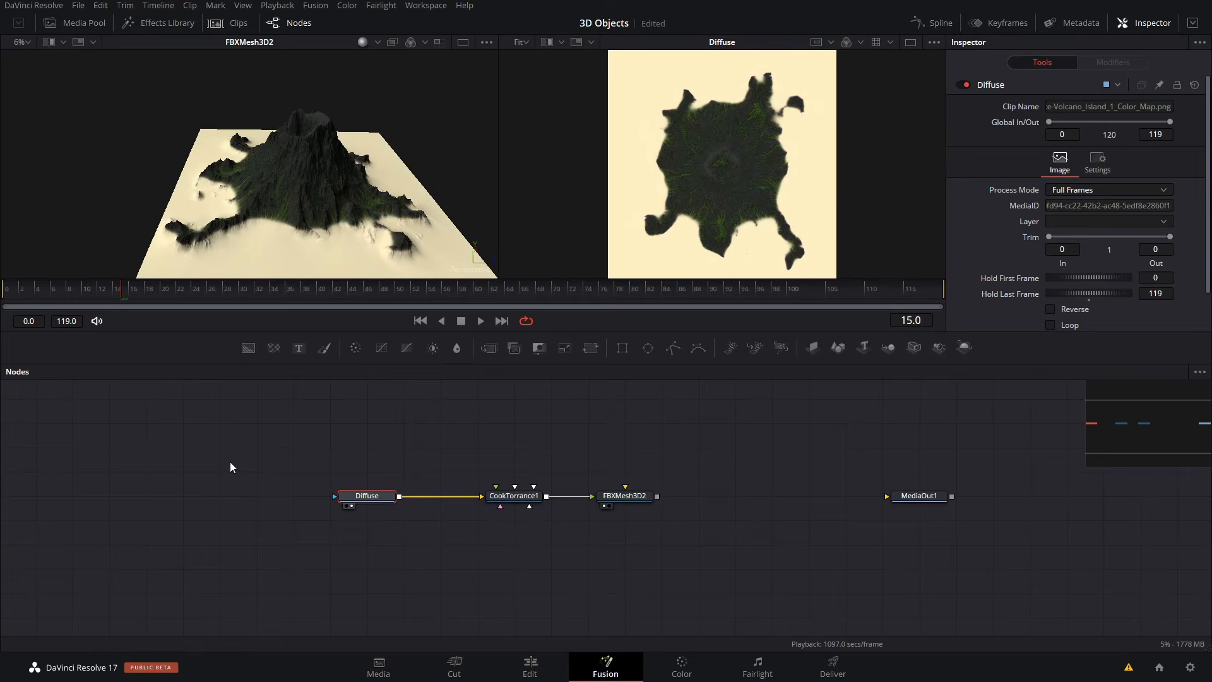
middle_click_drag(386, 161, 340, 177, "alt")
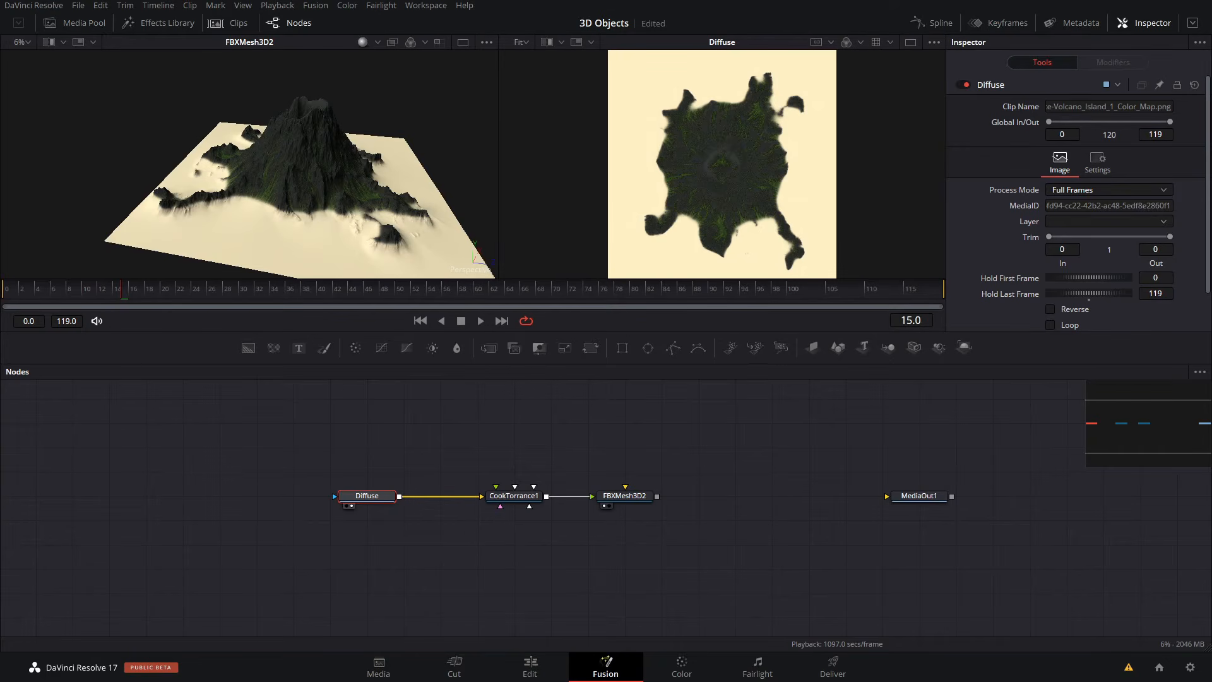
- Add the Volcano_Island_1_Low_Poly_Normal.png texture as a node below Diffuse and show it in the second viewer
left_click_drag(262, 476, 379, 545)
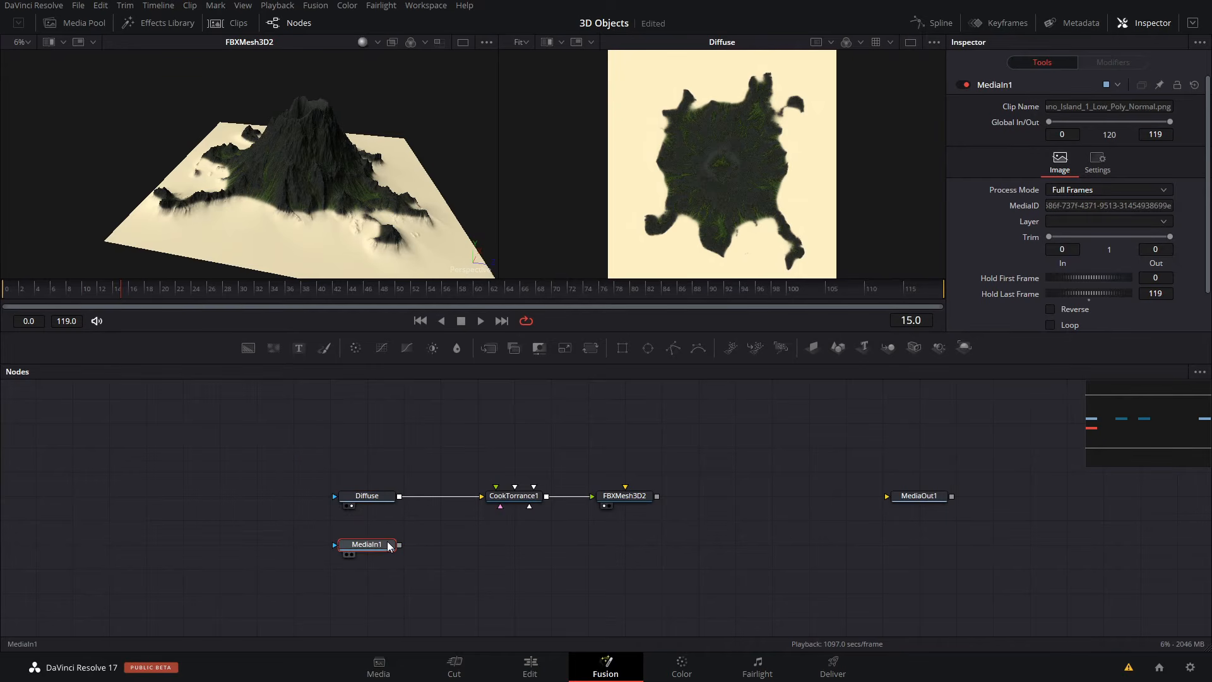
key("2")
scroll(752, 109, "up", 3, "ctrl")
scroll(753, 110, "down", 4, "ctrl")
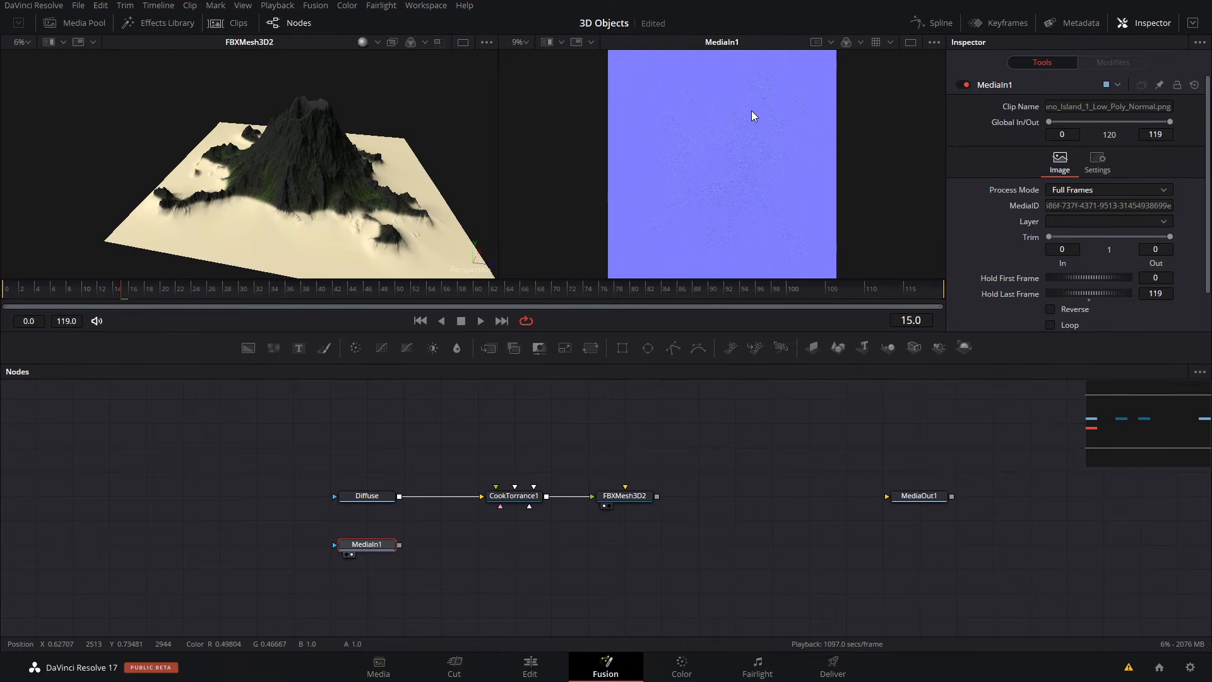
scroll(753, 109, "up", 1, "ctrl")
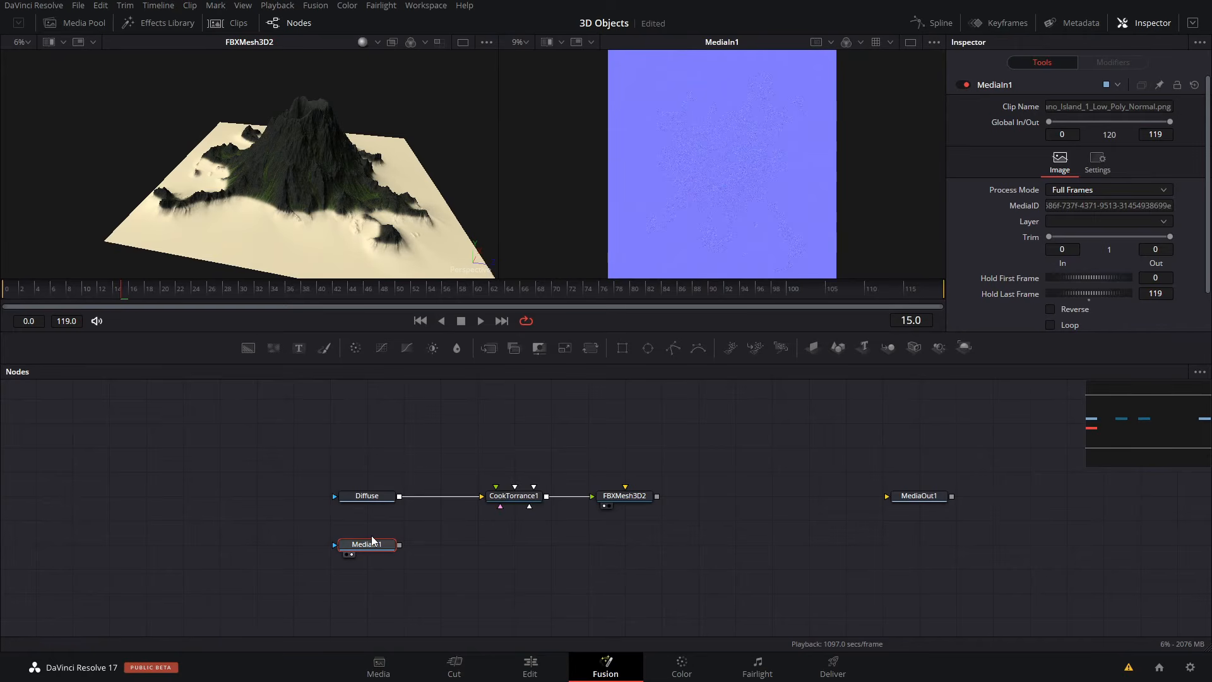
- Add a BumpMap node after the normal map node and connect it to CookTorrance1 as its Bumpmap Material
key("shift+space")
type("COOK")
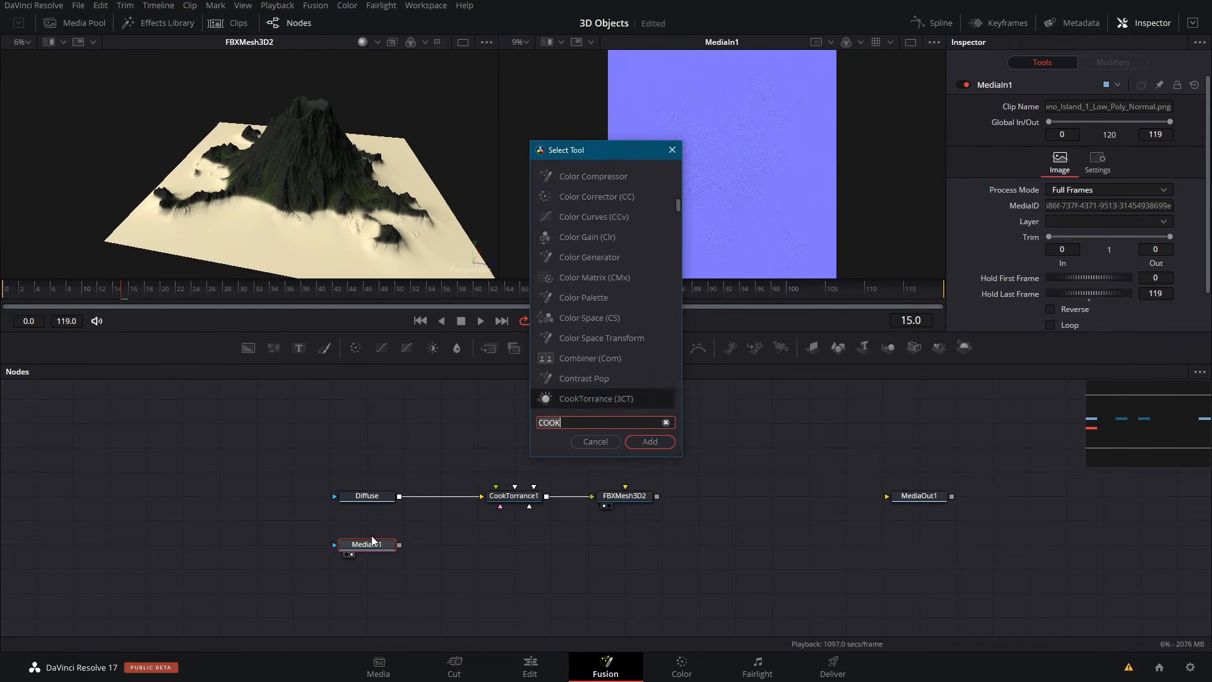
key("BackSpace")
key("BackSpace")
key("BackSpace")
key("BackSpace")
type("bump")
key("Return")
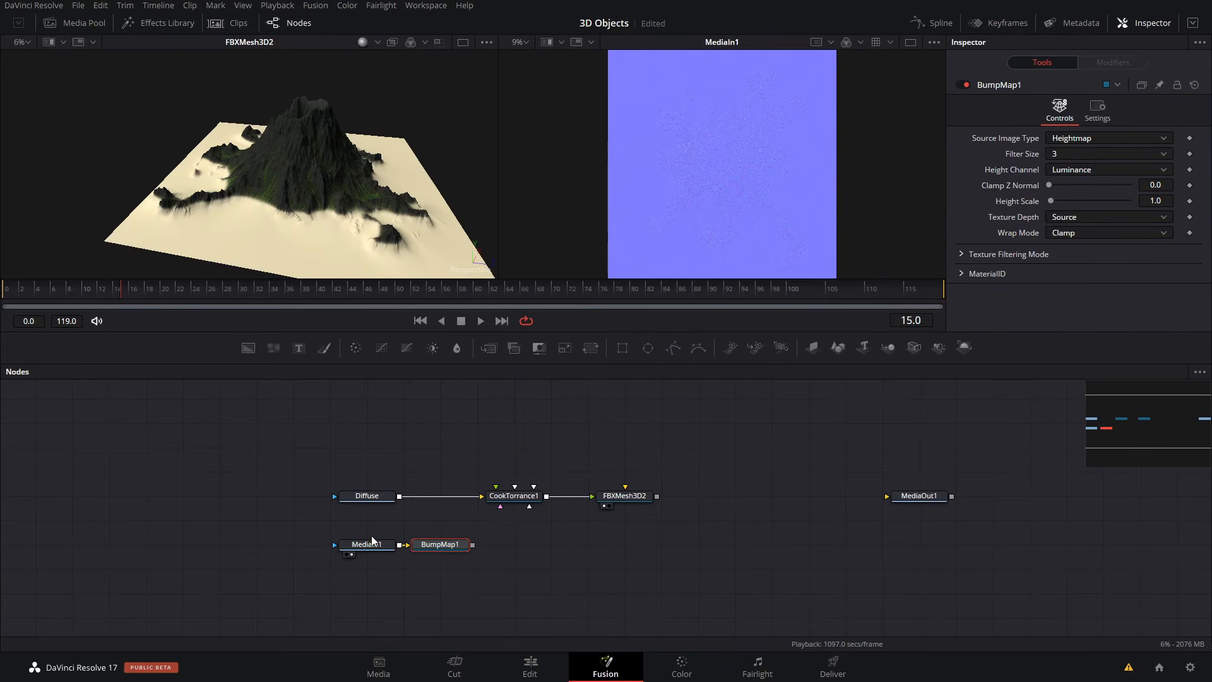
left_click_drag(472, 544, 499, 503)
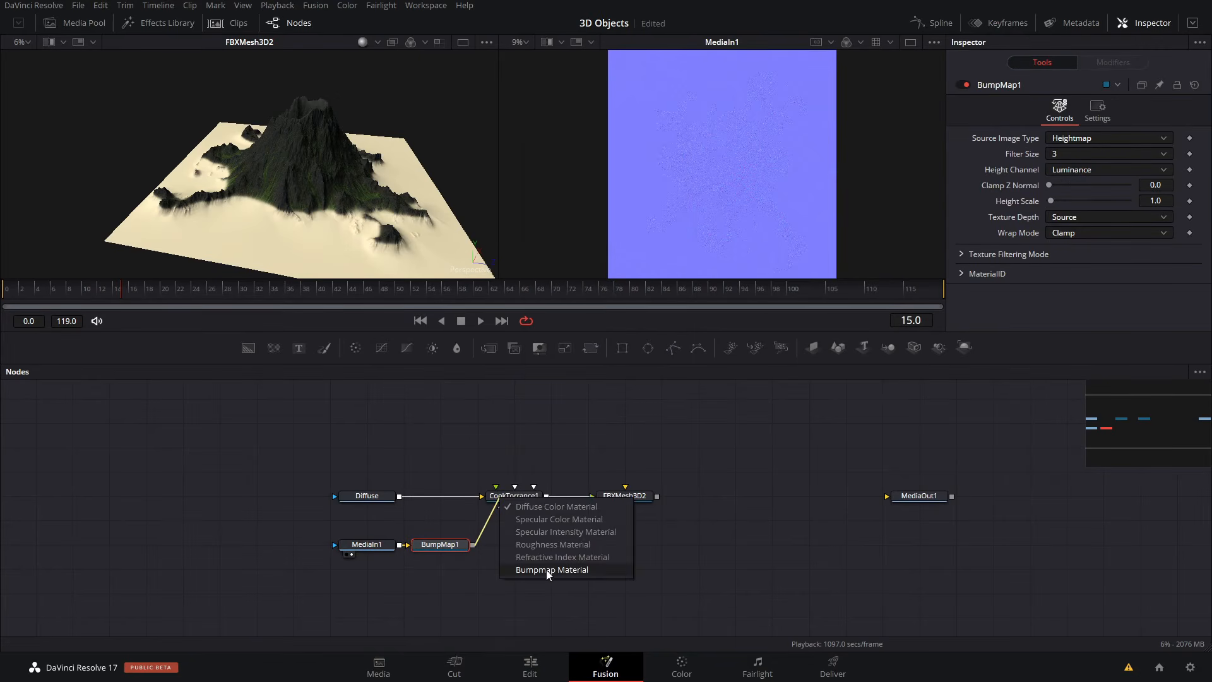
left_click(575, 571)
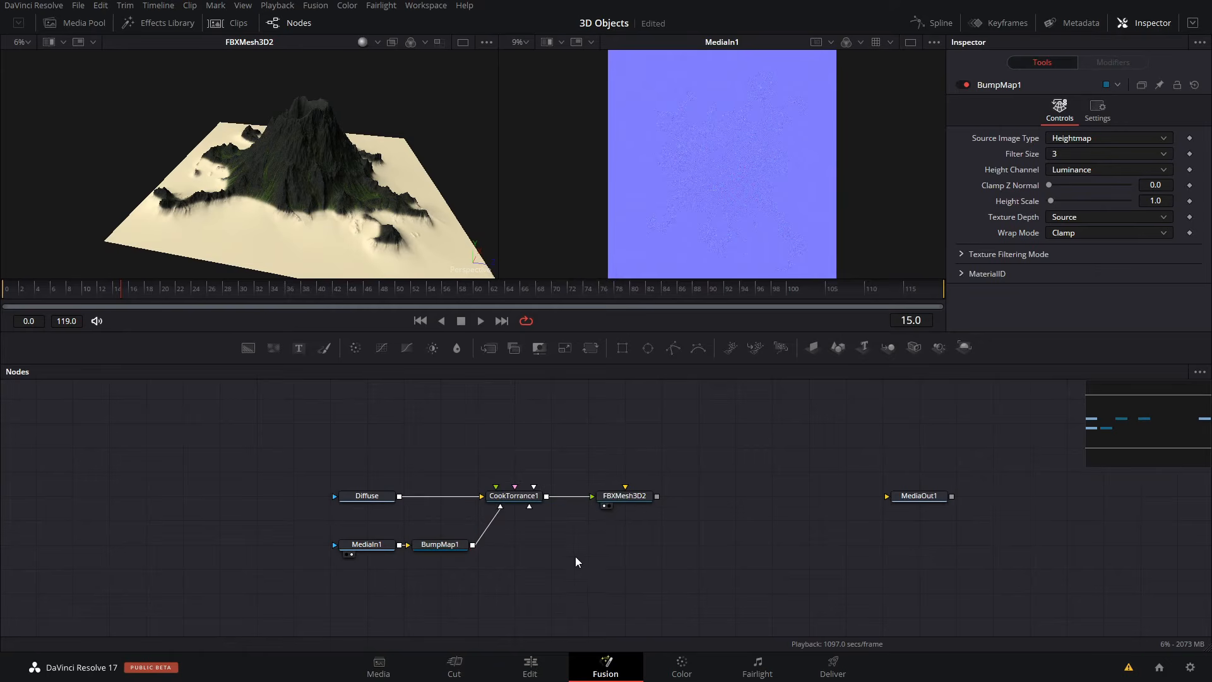
- Add the Volcano_Island_1_Low_Poly_AO.png texture as a node shown in the second viewer and rename it Lum
left_click_drag(896, 420, 382, 524)
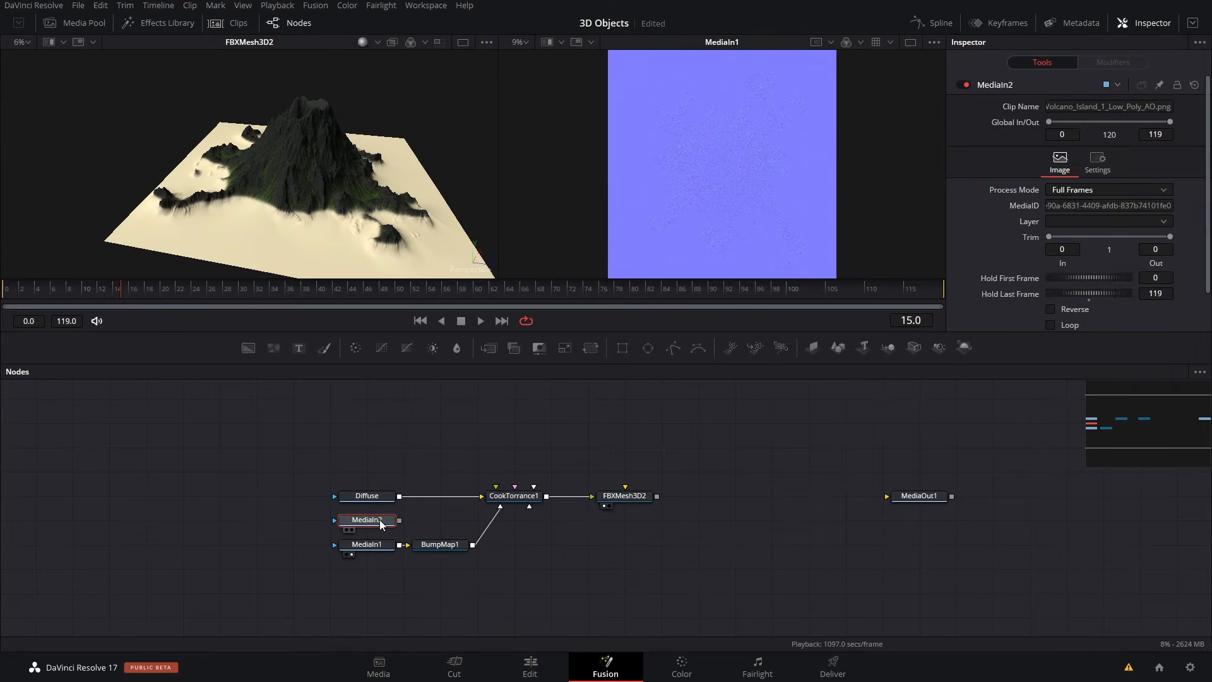
key("2")
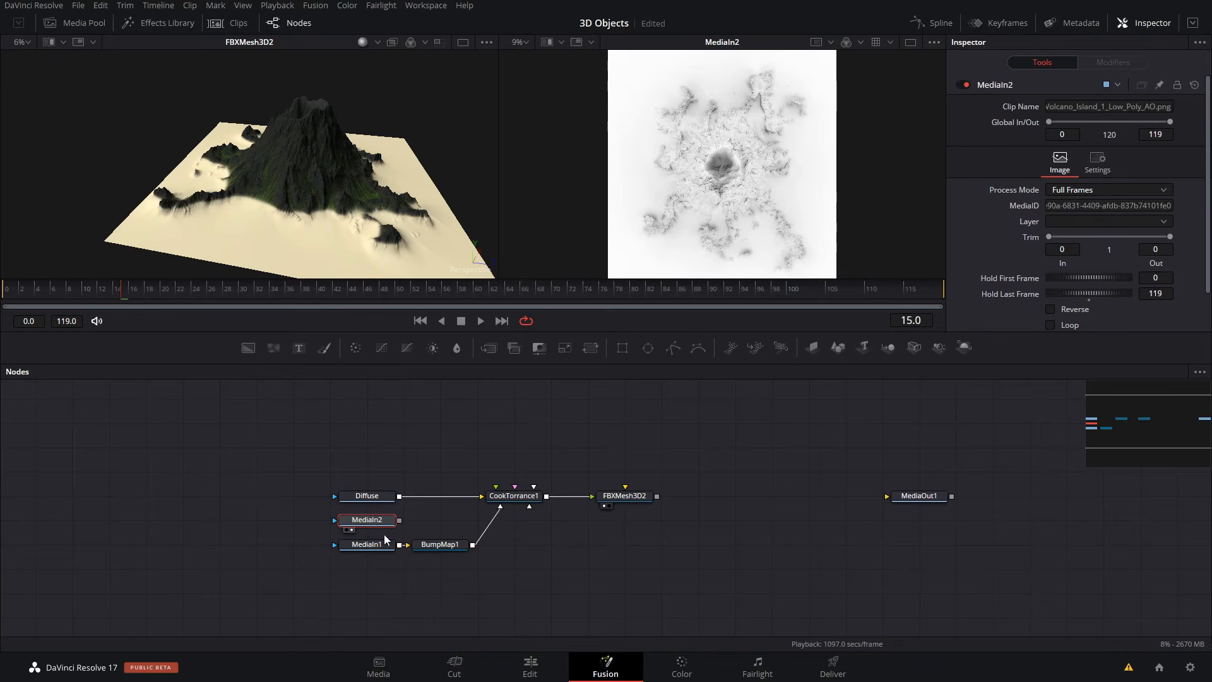
key("F2")
type("Lum")
key("Return")
- Rename the normal map node feeding BumpMap1 as Bump
left_click(382, 543)
key("F2")
type("Bump")
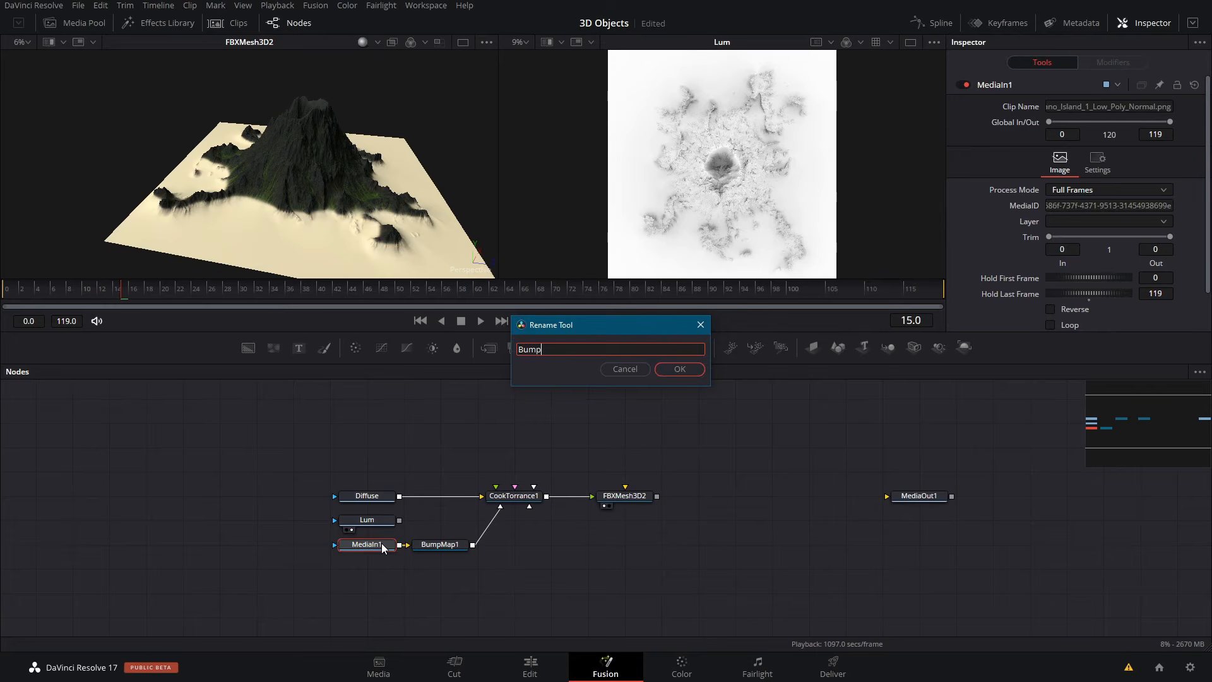
key("Return")
- Connect the Lum node to CookTorrance1 as its Specular Intensity Material and inspect the volcano mesh up close
right_click_drag(399, 520, 509, 497)
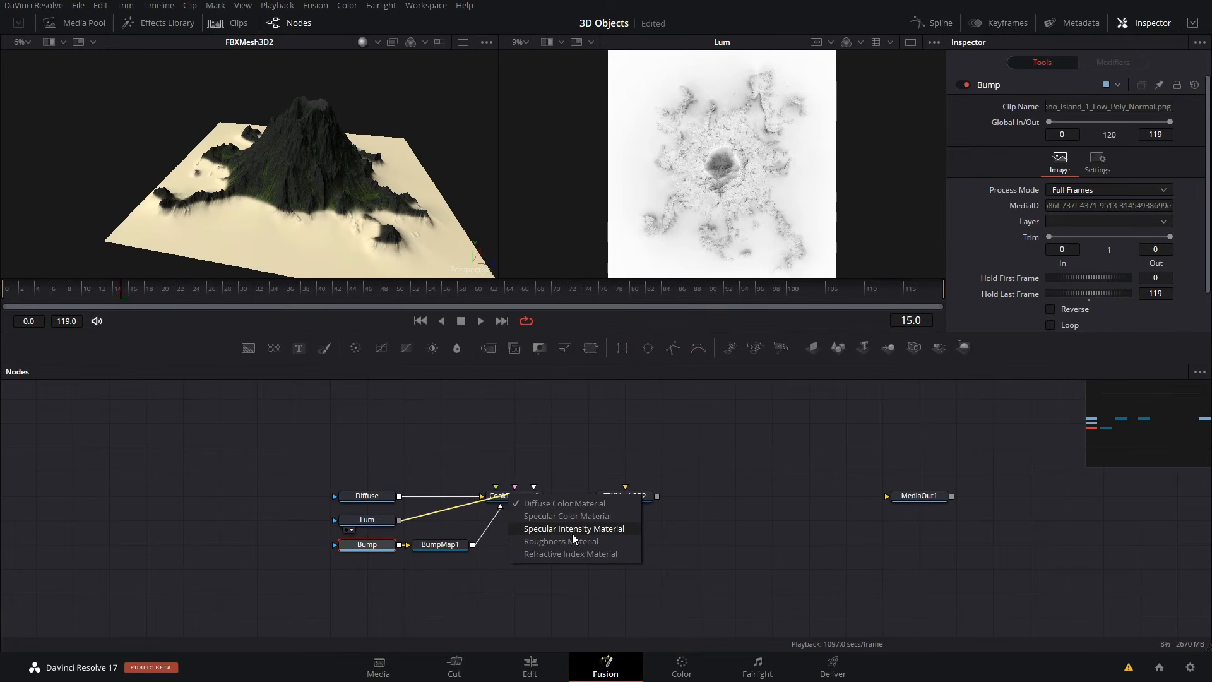
left_click(572, 528)
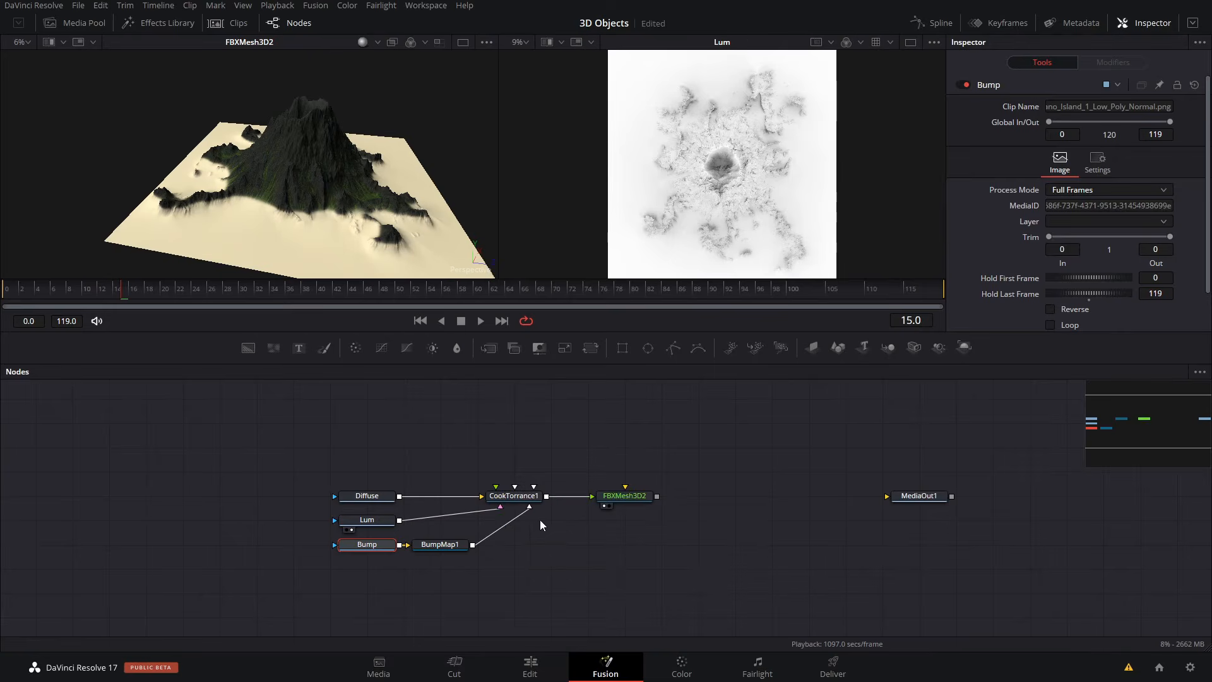
scroll(335, 198, "up", 3)
middle_click_drag(335, 198, 348, 221, "alt")
scroll(418, 199, "down", 2)
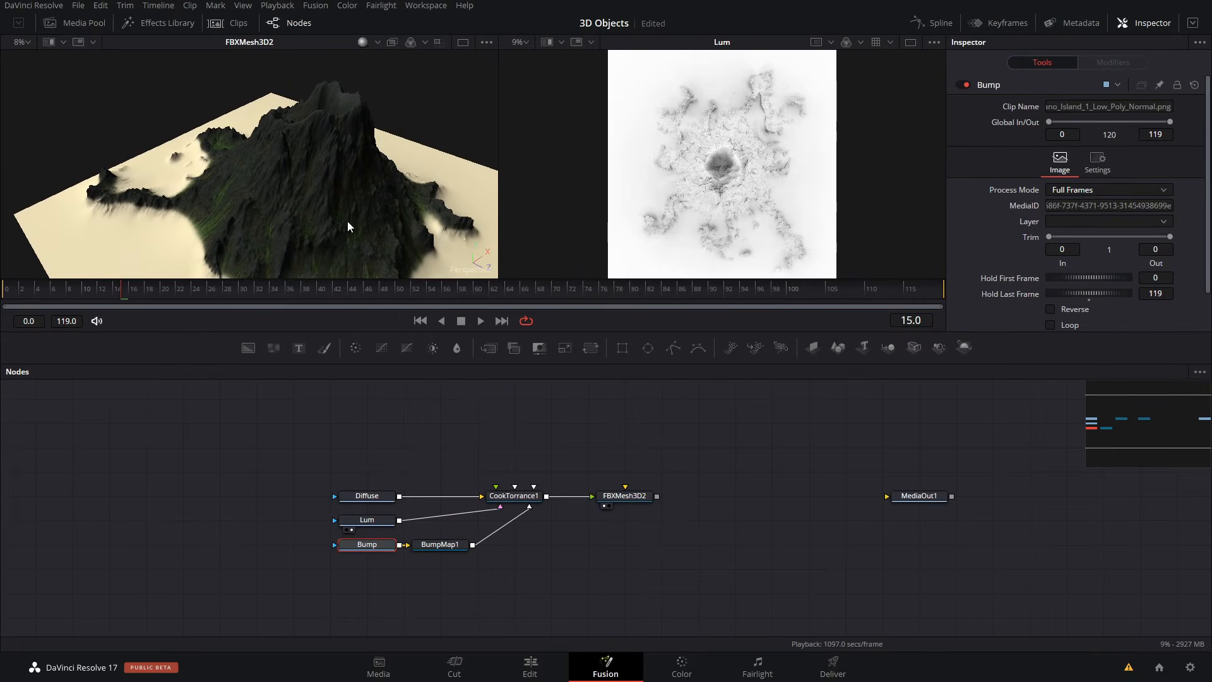
- Add a Merge 3D node directly after FBXMesh3D2
left_click(626, 496)
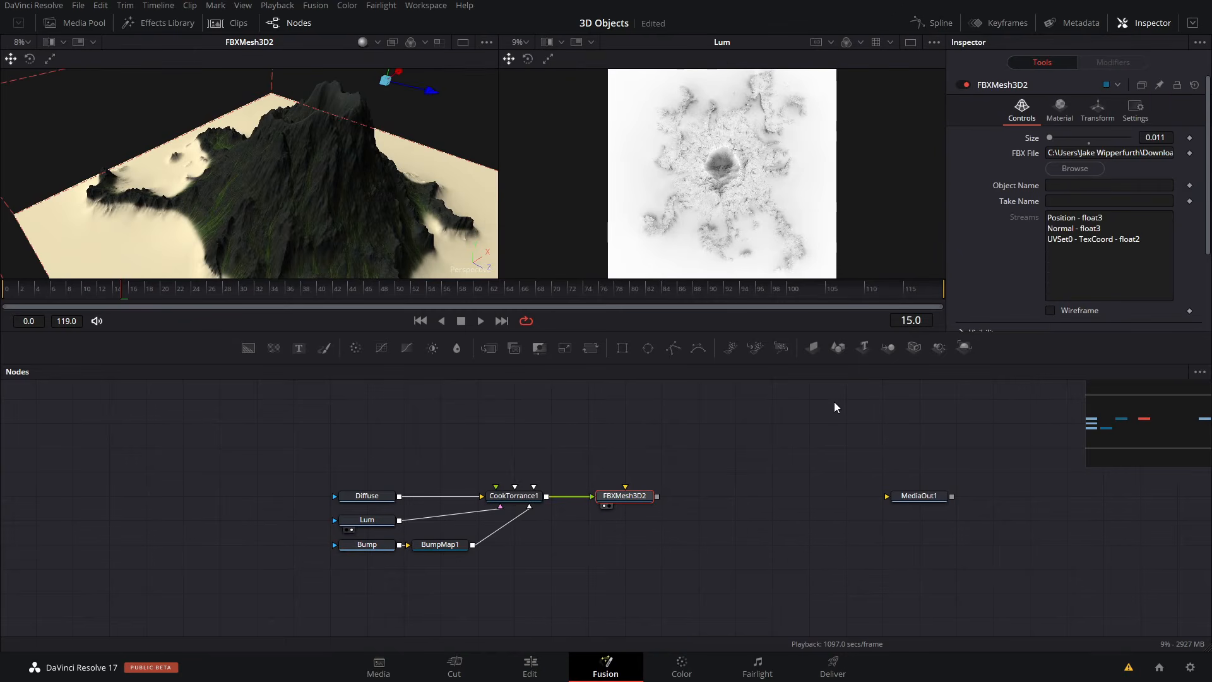
key("shift+space")
type("merge")
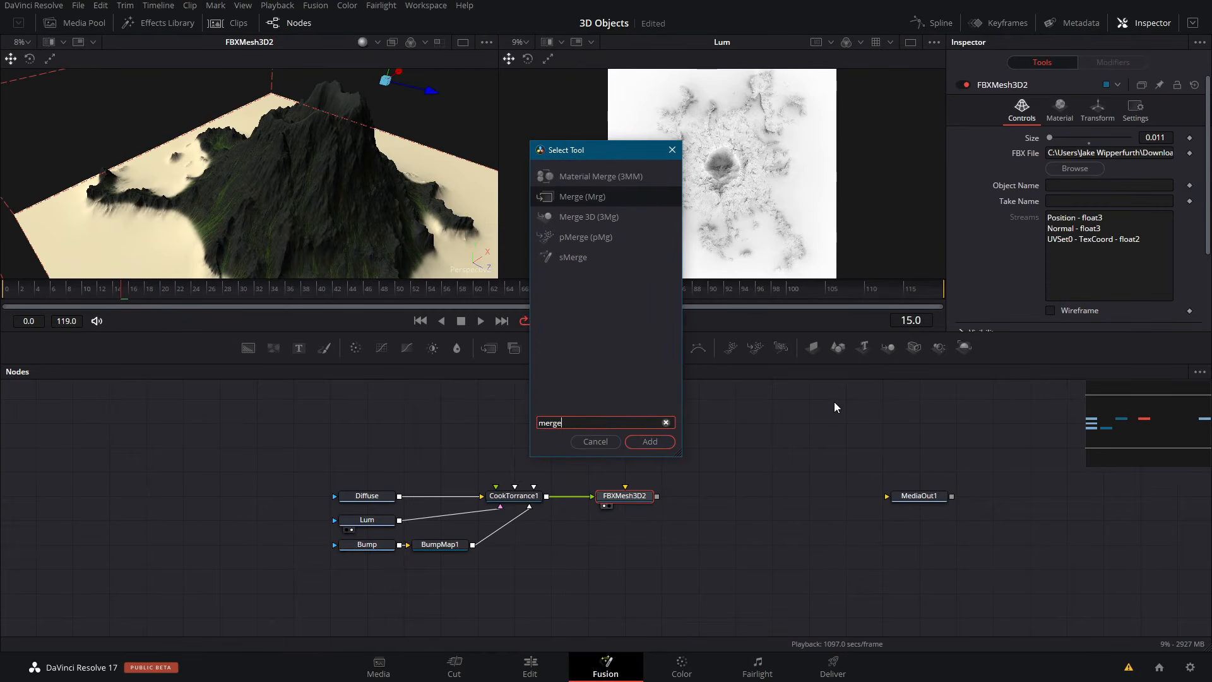
key("Down")
key("Return")
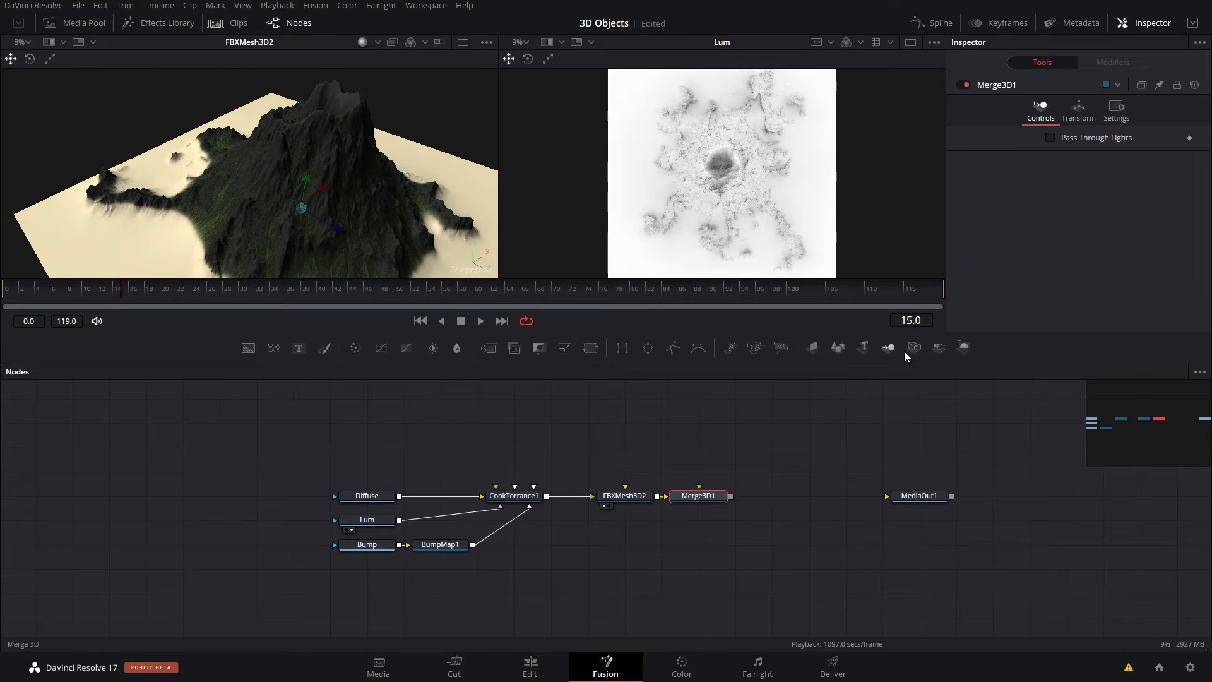
- Connect a new Camera 3D node to Merge3D1 and add a Renderer 3D node between Merge3D1 and MediaOut1
left_click_drag(697, 473, 698, 472)
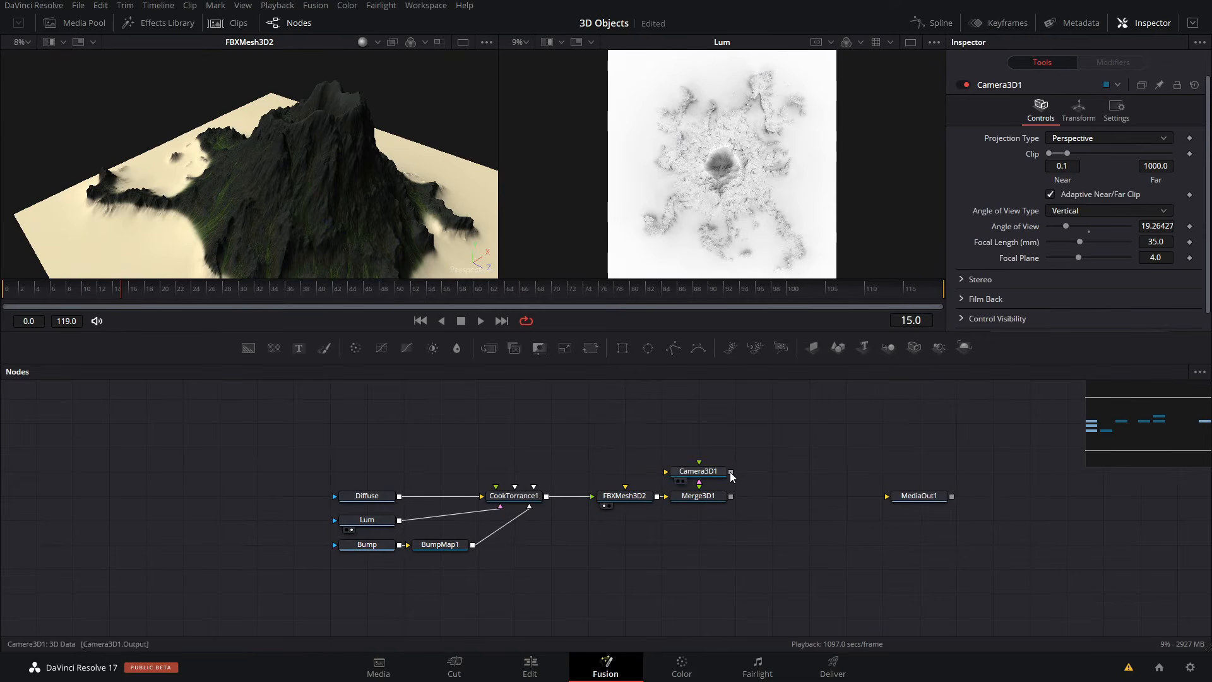
left_click_drag(964, 347, 809, 496)
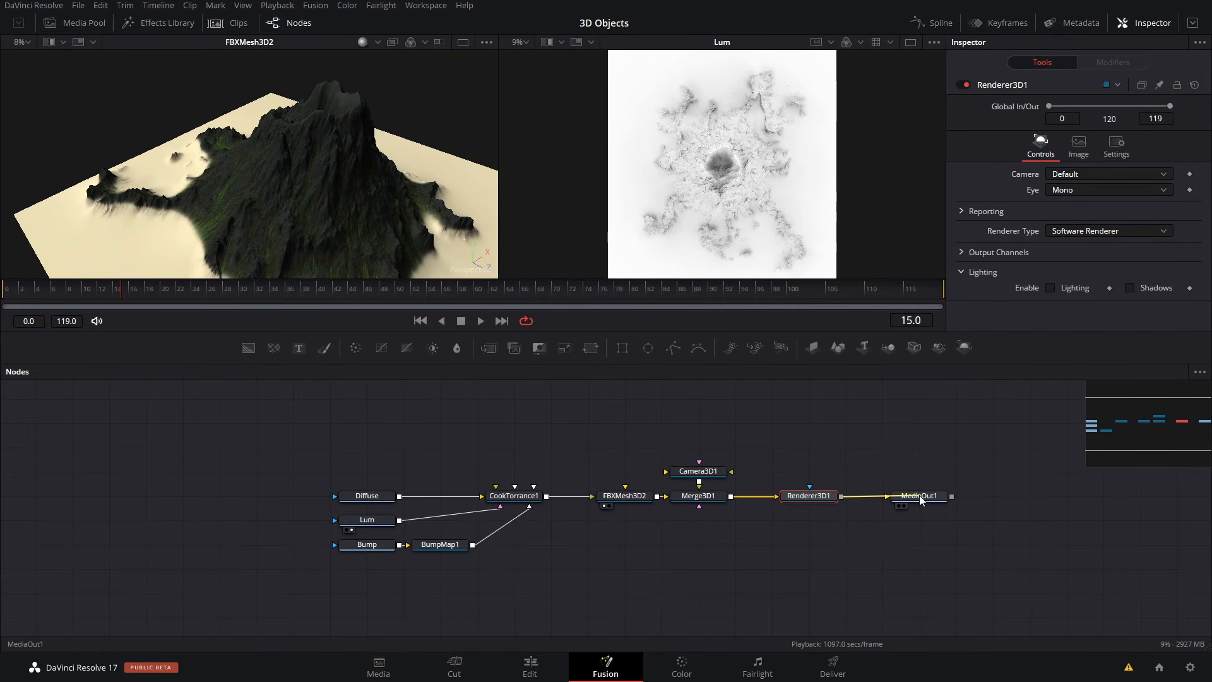
- Show Merge3D1 in the first viewer and MediaOut1 in the second viewer
left_click(706, 500)
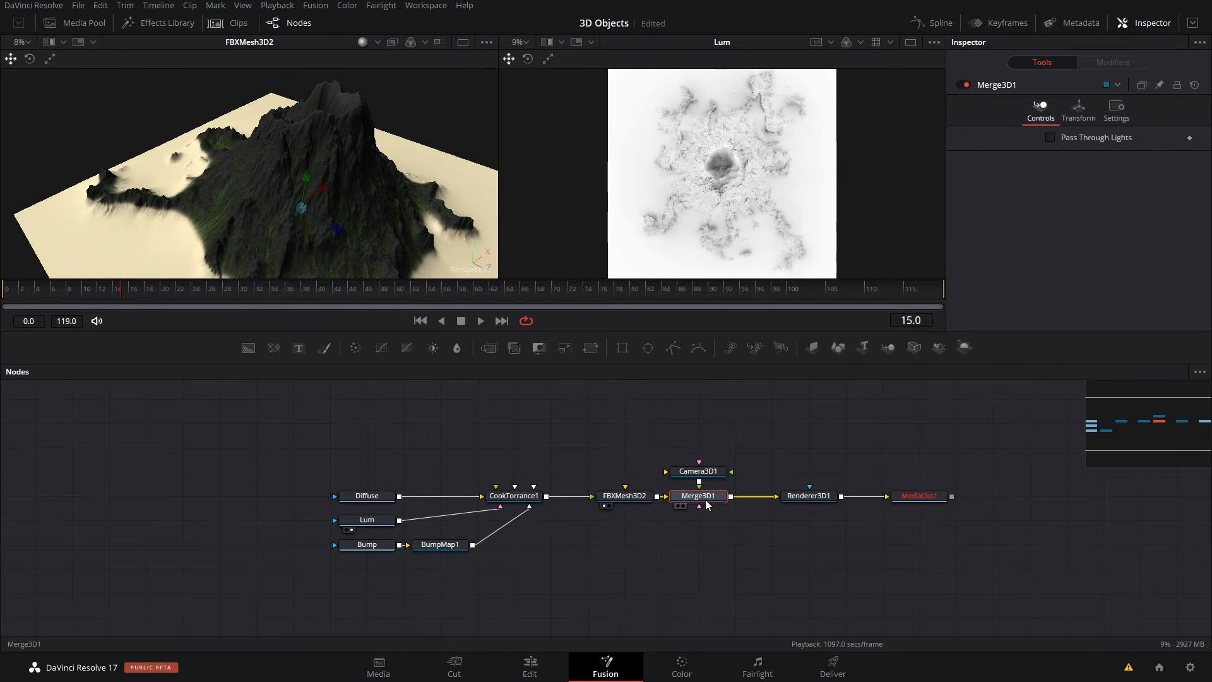
key("1")
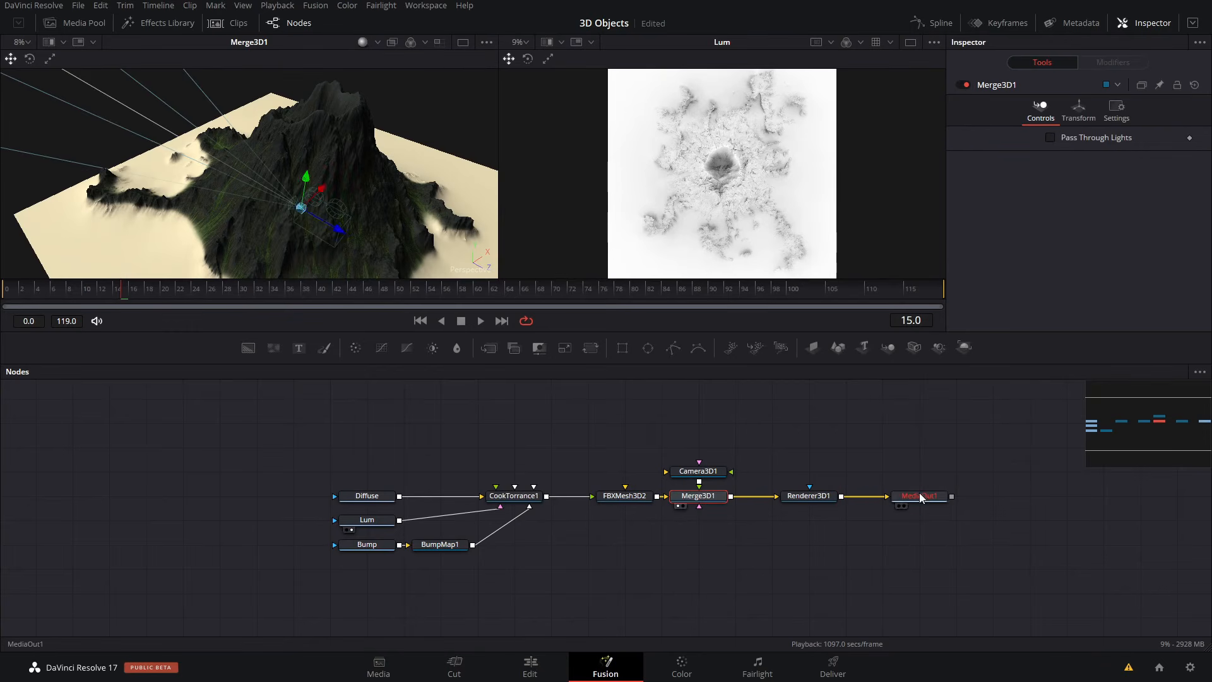
left_click(923, 496)
key("2")
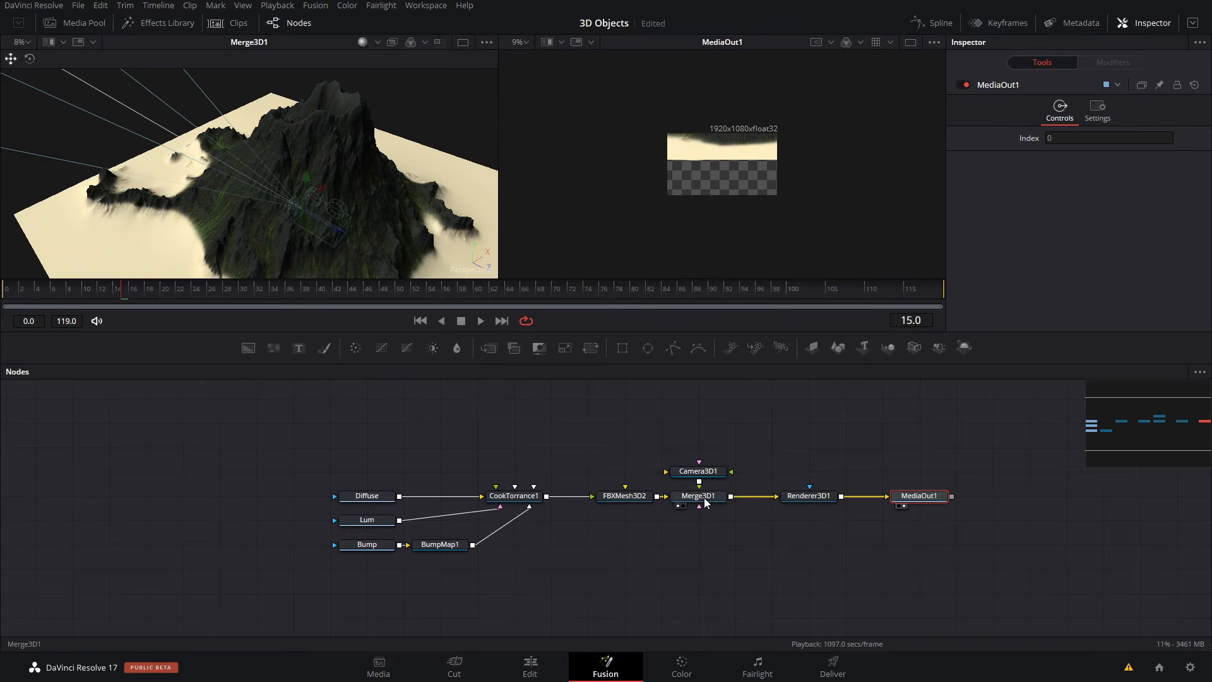
- Move Camera3D1 up and back from the volcano to about Y 5.9 and Z 31.2
left_click(708, 473)
left_click_drag(341, 233, 422, 235)
scroll(422, 234, "down", 3, "ctrl")
left_click_drag(346, 198, 349, 154)
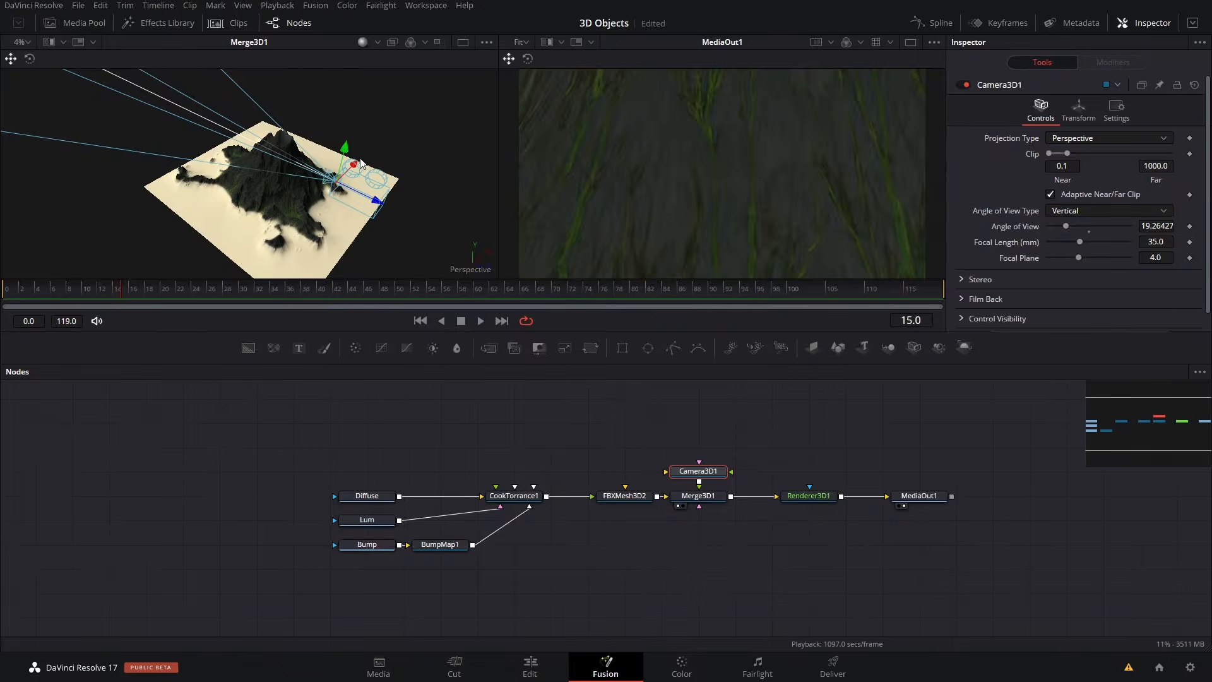
left_click_drag(378, 203, 587, 254)
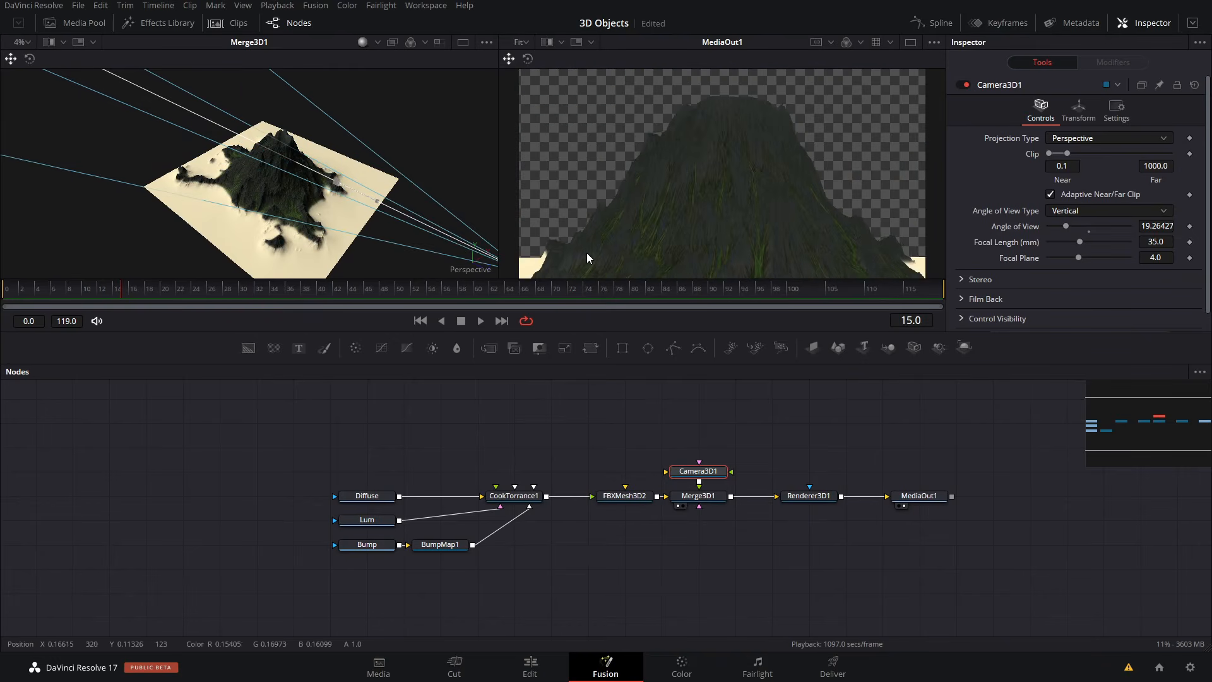
scroll(311, 192, "down", 3, "ctrl")
left_click_drag(384, 223, 402, 232)
- Enable Use Target for Camera3D1 and reposition it to look down on the island from about X -40.8, Y 29.1, Z 36.9
left_click(1078, 109)
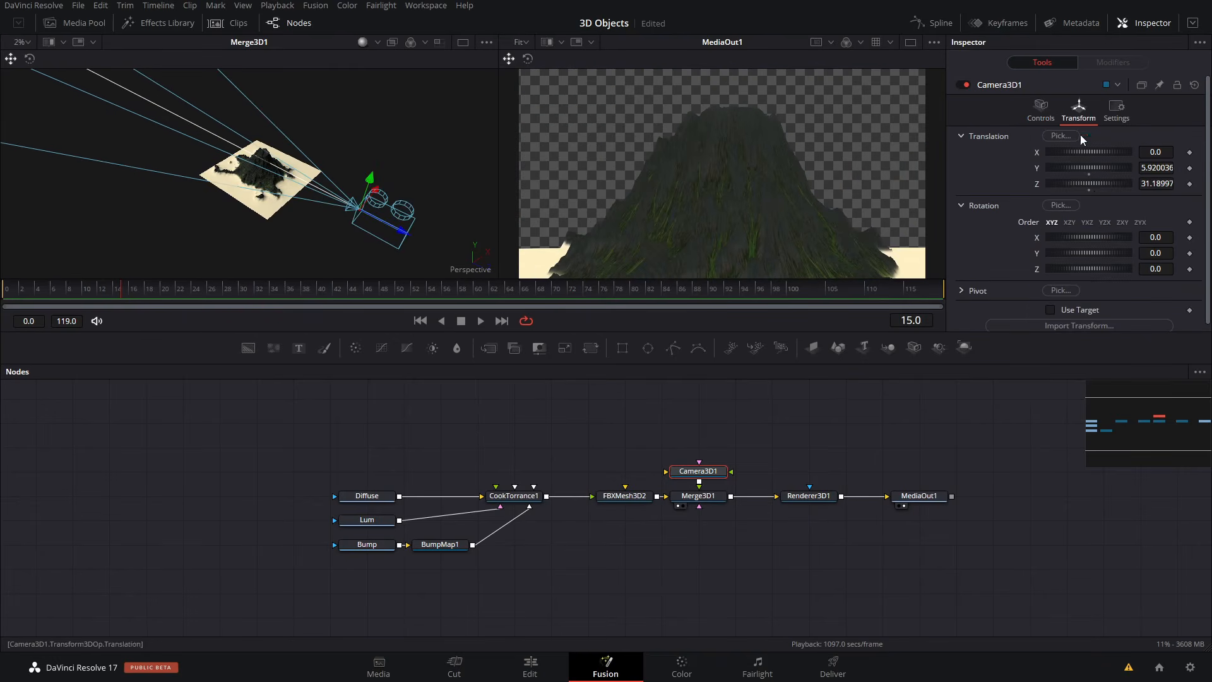
left_click(1085, 306)
left_click_drag(367, 182, 370, 163)
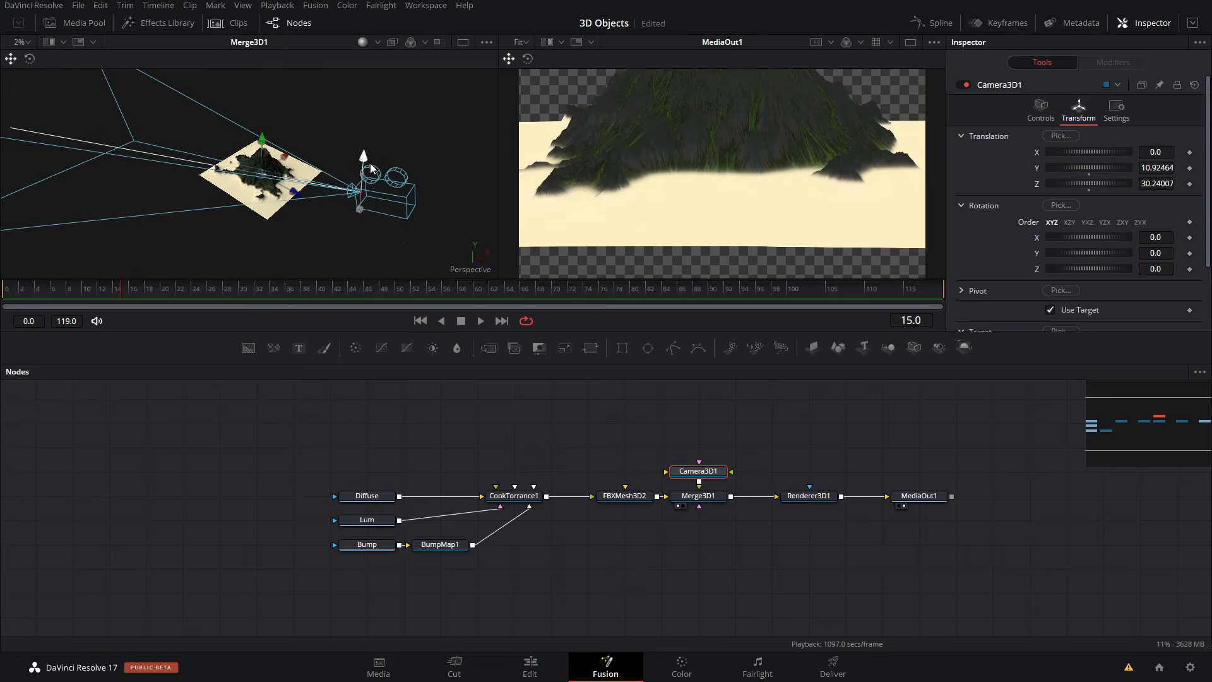
left_click_drag(262, 142, 262, 128)
left_click_drag(407, 205, 672, 251)
scroll(370, 174, "down", 3, "ctrl")
left_click_drag(372, 178, 436, 194)
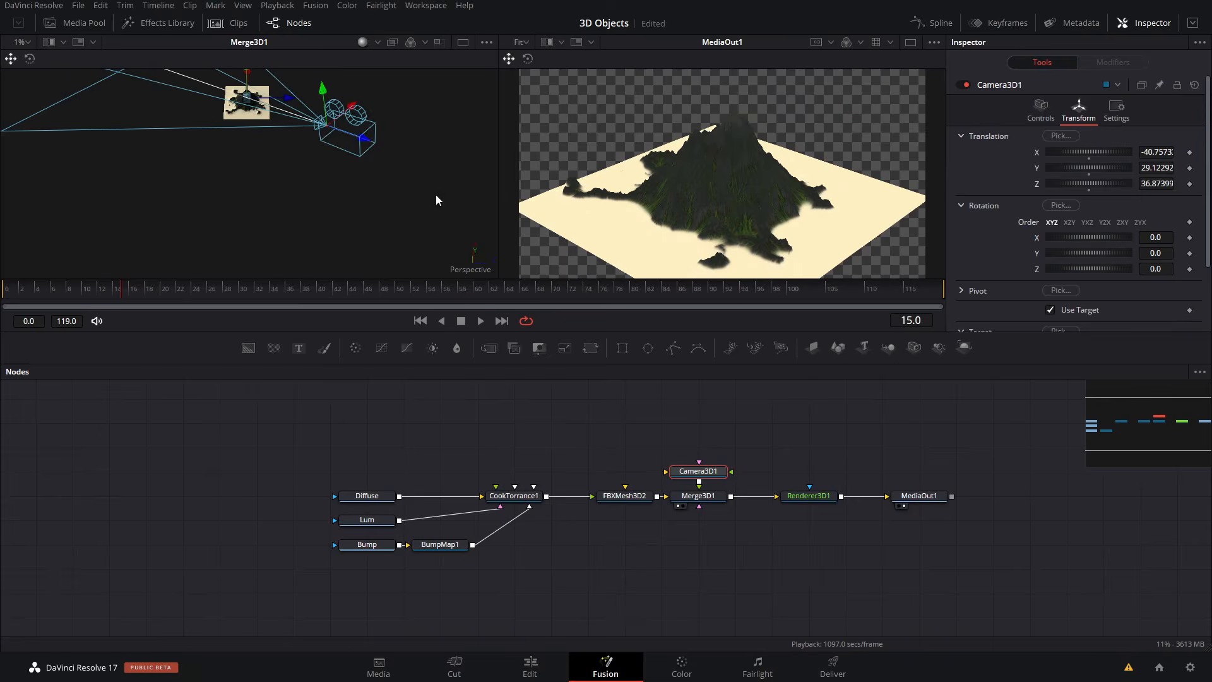
- Move the Camera3D1 node higher in the node graph and insert a Transform 3D node between it and Merge3D1
left_click_drag(712, 465, 700, 418)
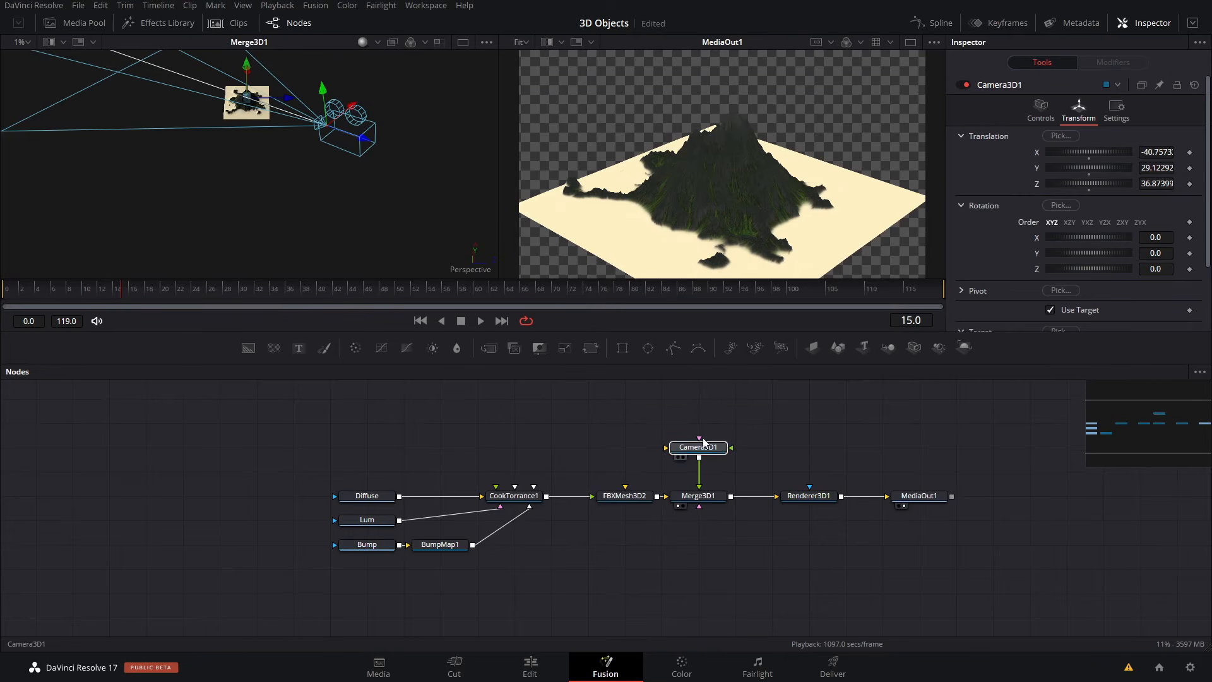
key("shift+space")
type("merge")
type("trans")
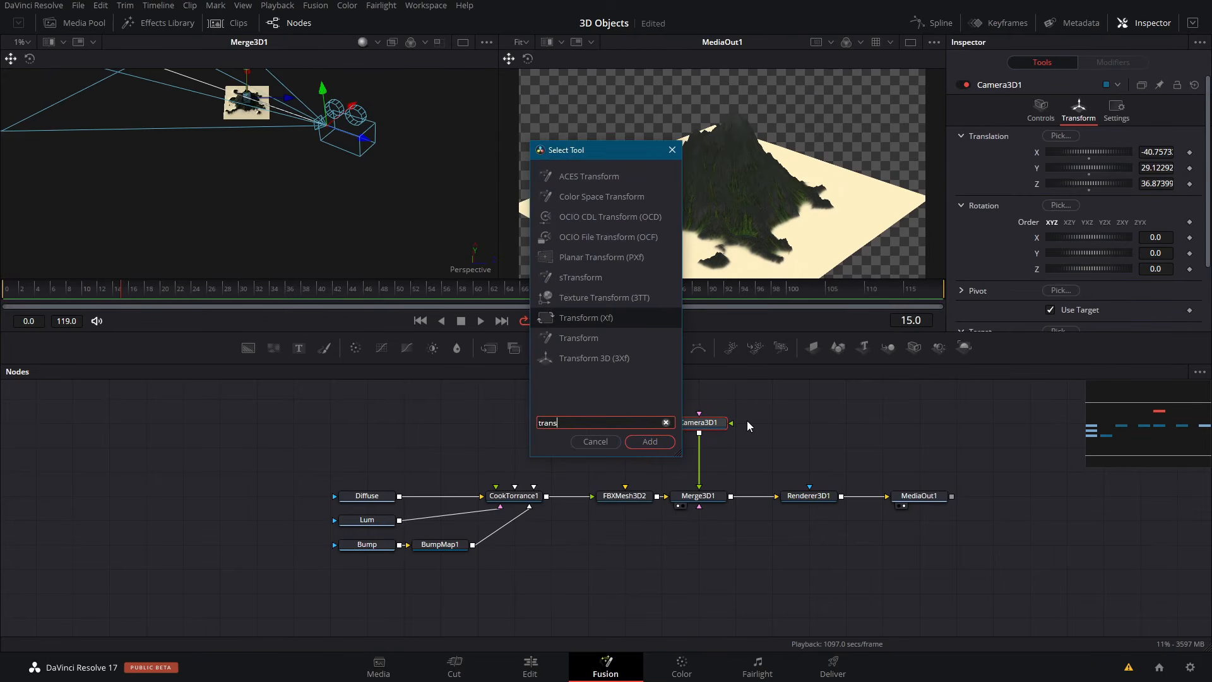
key("Down")
key("Down")
key("Return")
- Animate Transform3D1's Y rotation with keyframes from 0 at frame 0 to 360 at frame 119
left_click_drag(121, 288, 2, 278)
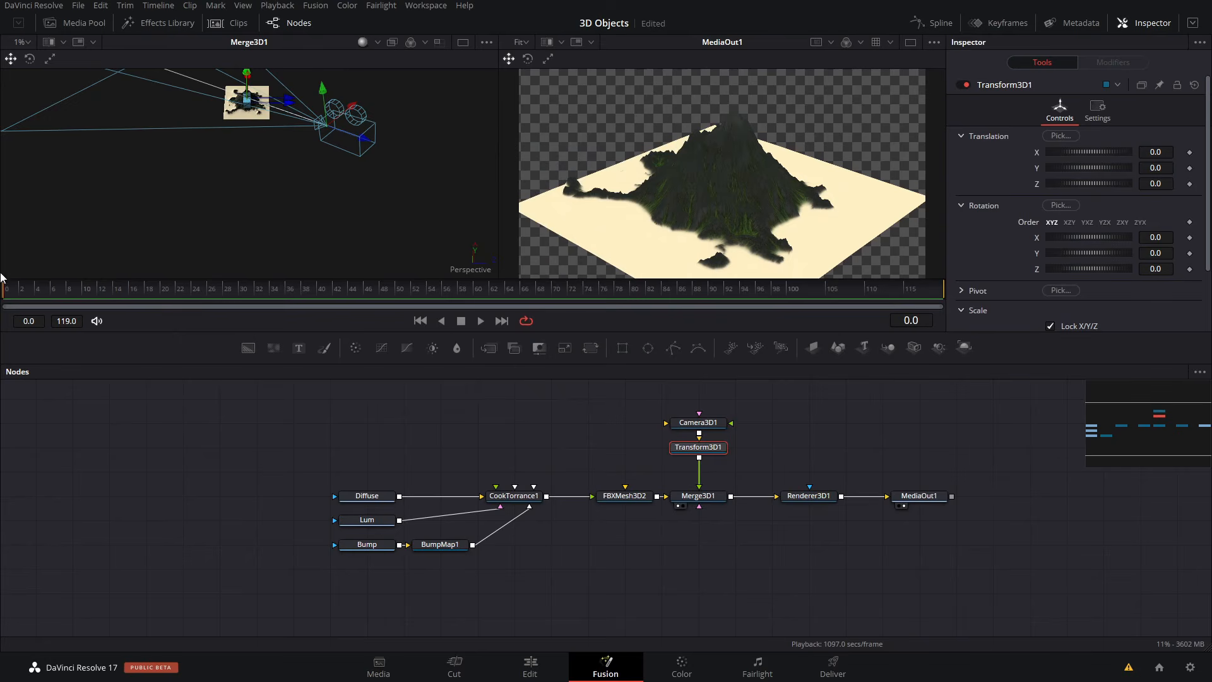
left_click(1190, 253)
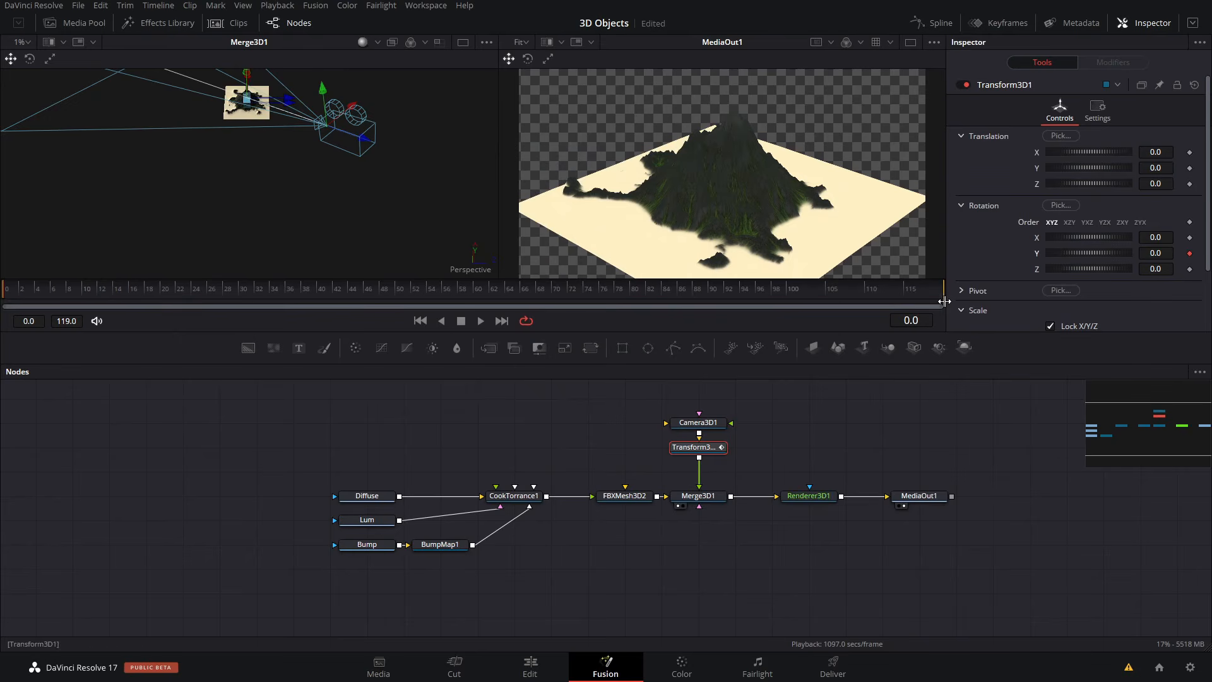
key("End")
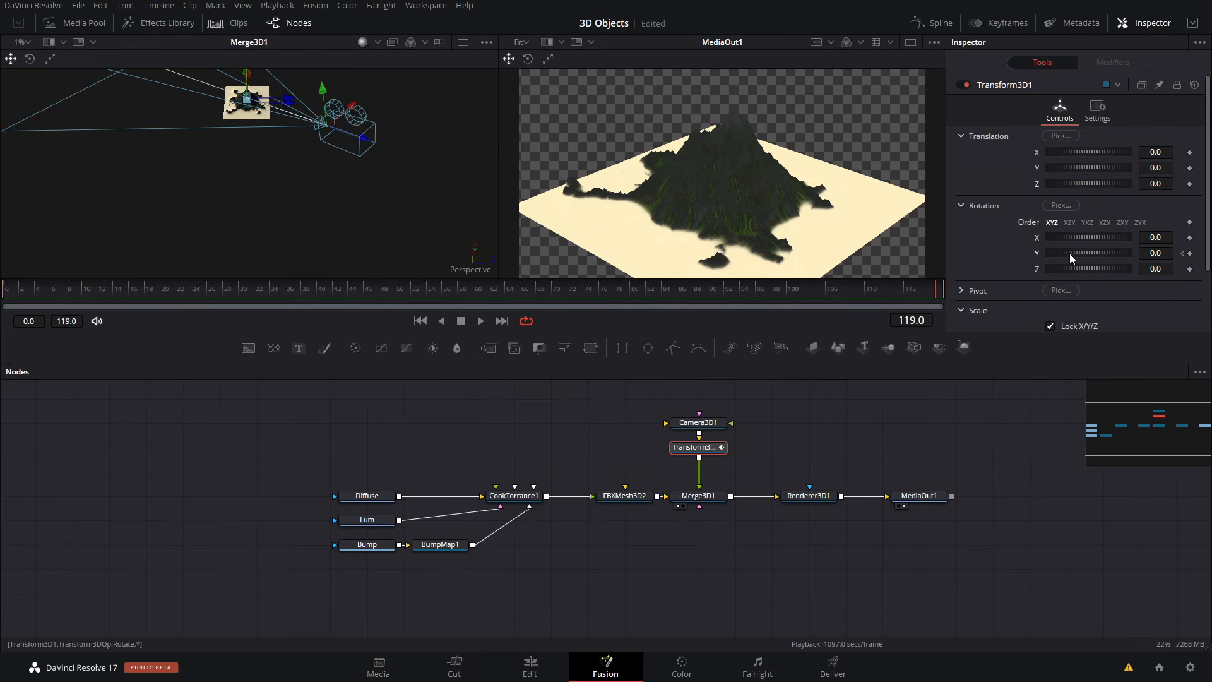
left_click_drag(1070, 252, 1166, 242)
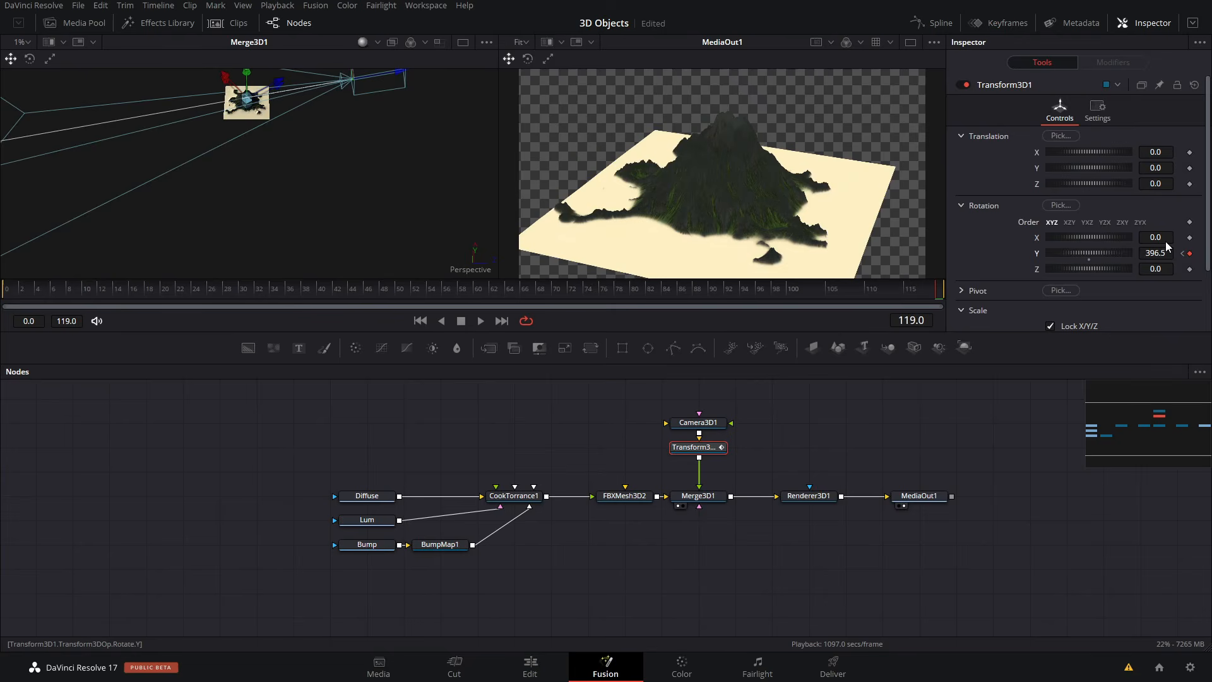
double_click(1160, 253)
type("360")
key("Return")
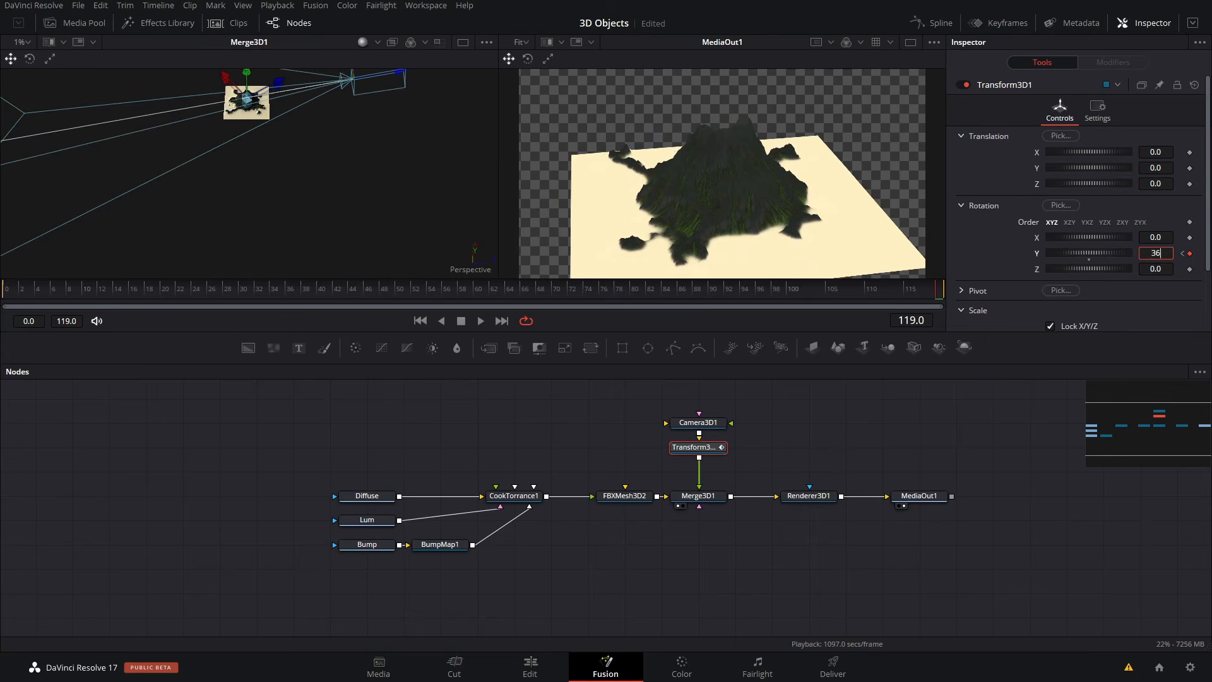
- Return to frame 0 and add a Spot Light node below Merge3D1, connected to the merge
left_click_drag(884, 291, 2, 277)
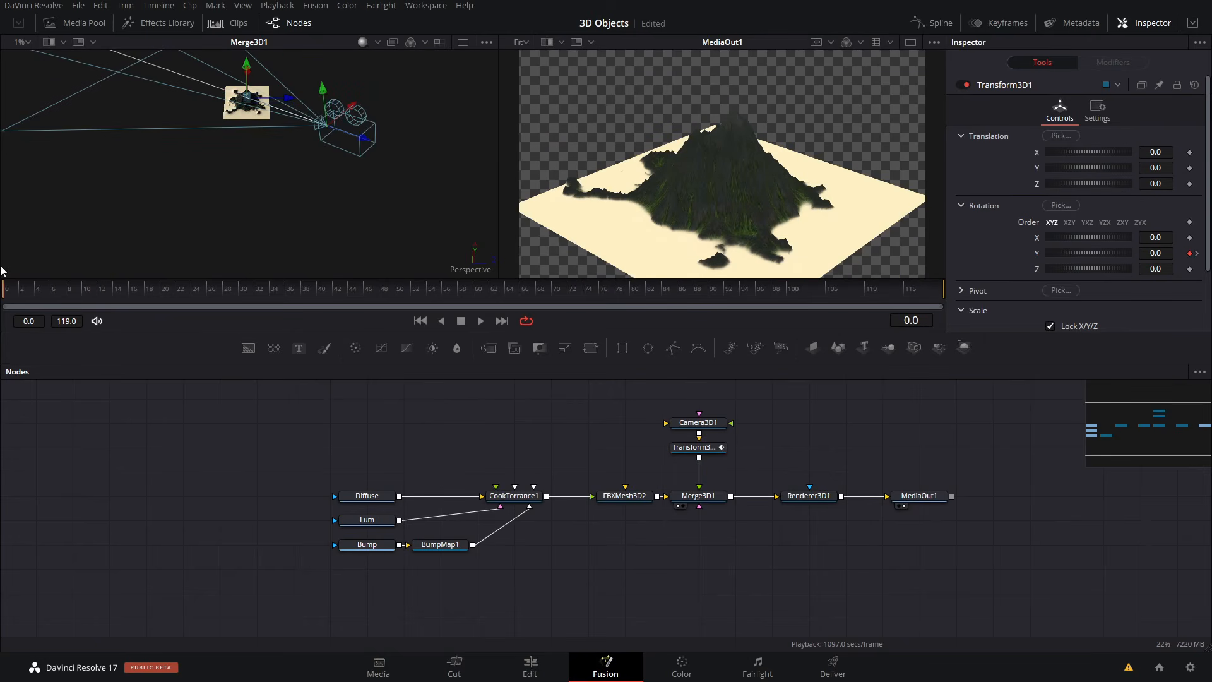
left_click_drag(939, 348, 716, 497)
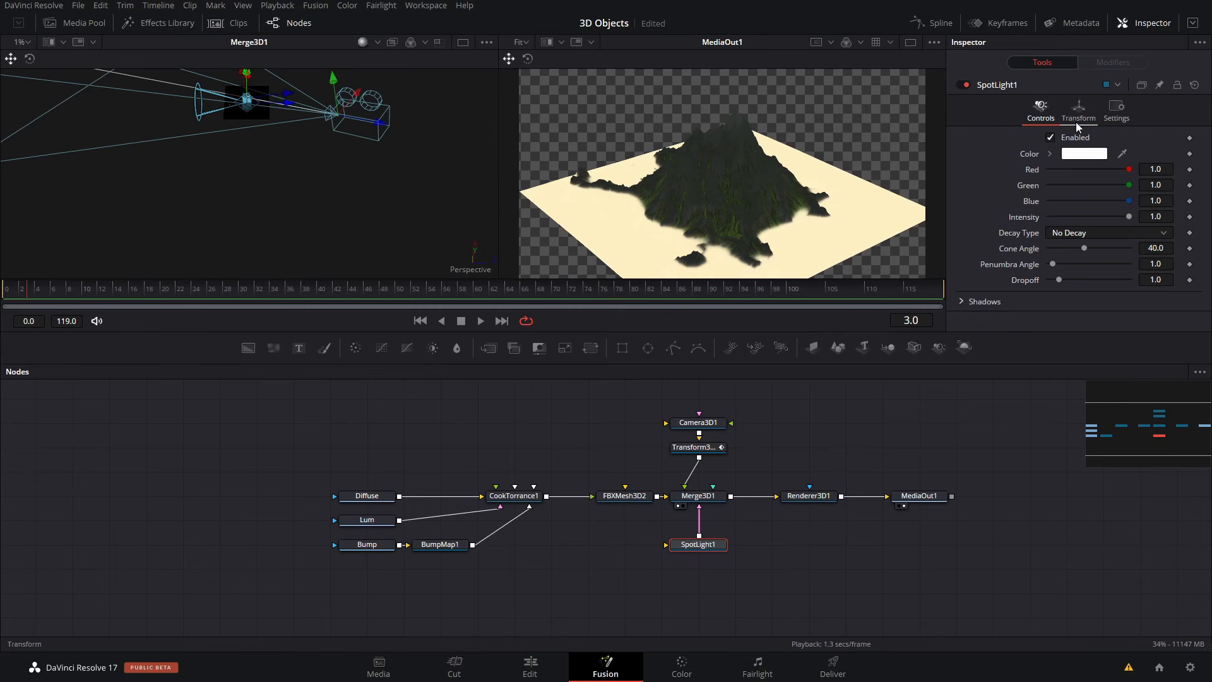
- Enable Use Target for SpotLight1 and move the light far out along Z and up, so it shines down on the island
left_click(1079, 110)
left_click(1059, 309)
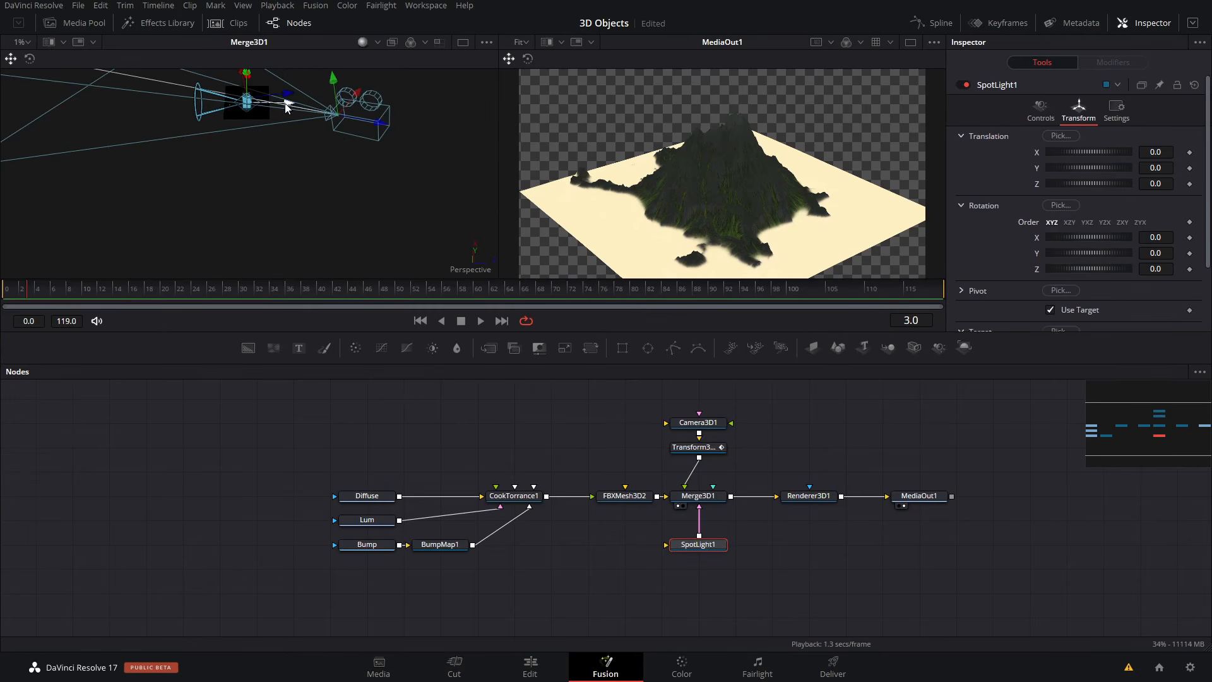
left_click_drag(288, 96, 453, 104)
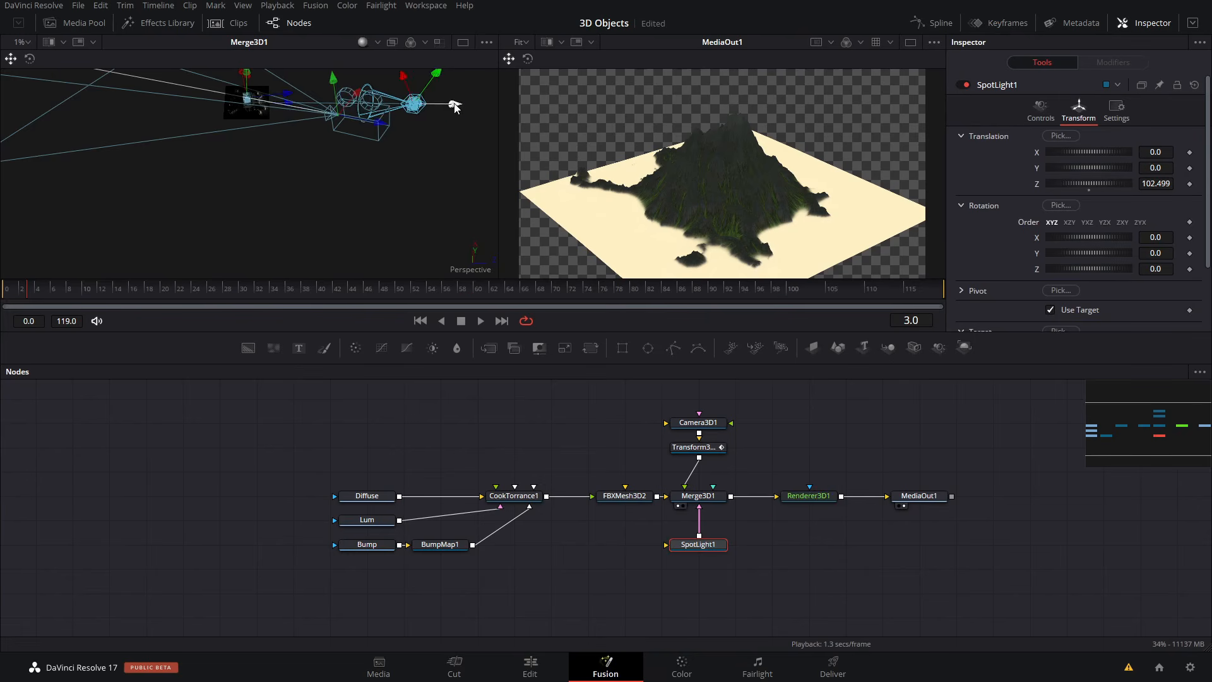
middle_click_drag(453, 104, 377, 183, "alt")
left_click_drag(377, 183, 361, 59)
- Enable shadows in Renderer3D1 and bring the spotlight closer to the island, to about Y 26 and Z 49
left_click(809, 496)
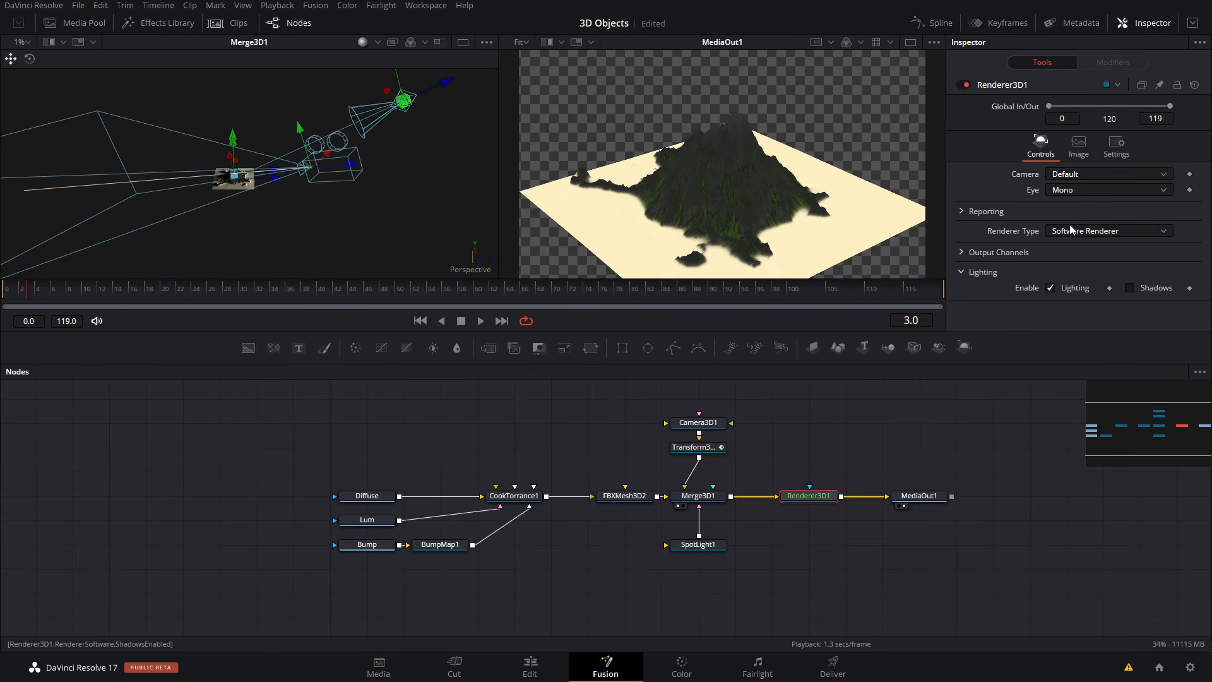
left_click(1130, 288)
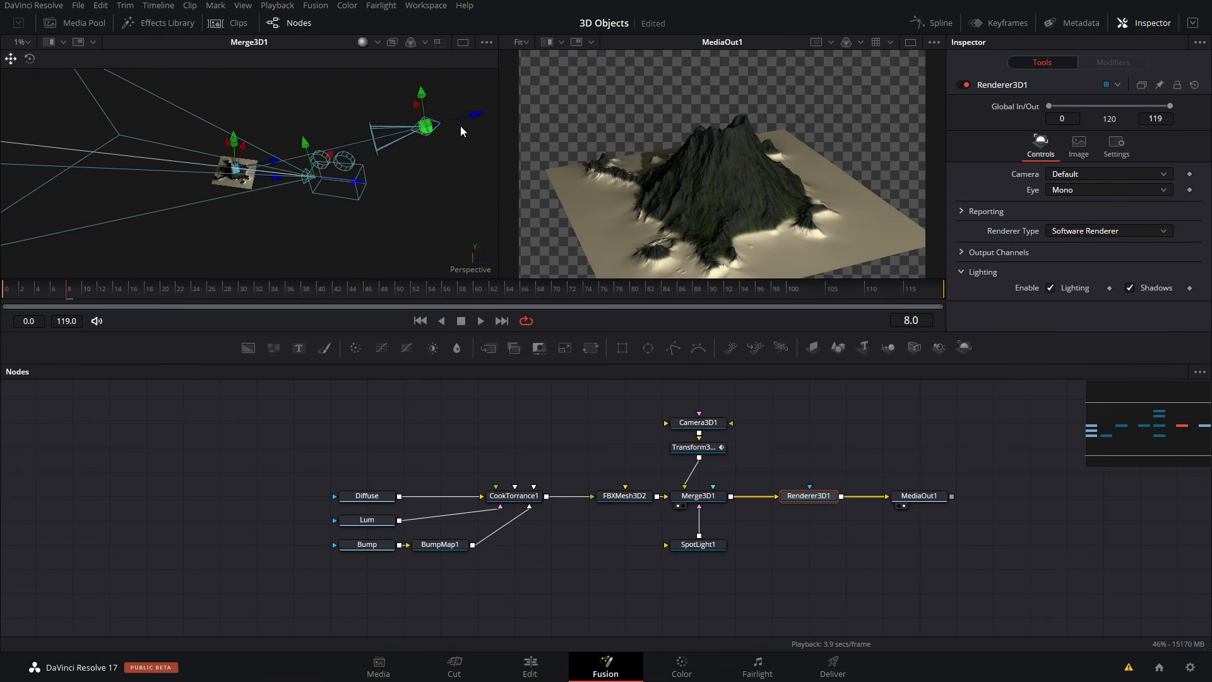
left_click(437, 125)
left_click_drag(437, 125, 361, 145)
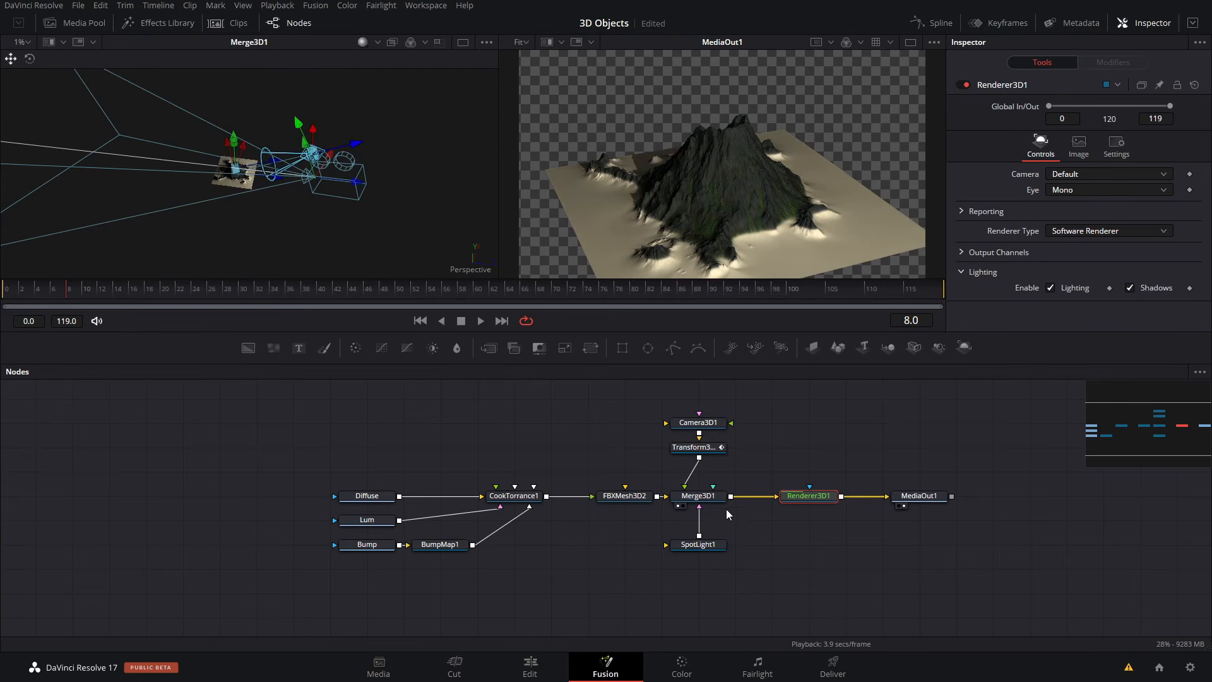
- Widen SpotLight1's cone angle to 90 and nudge the light slightly closer to the island
left_click(697, 545)
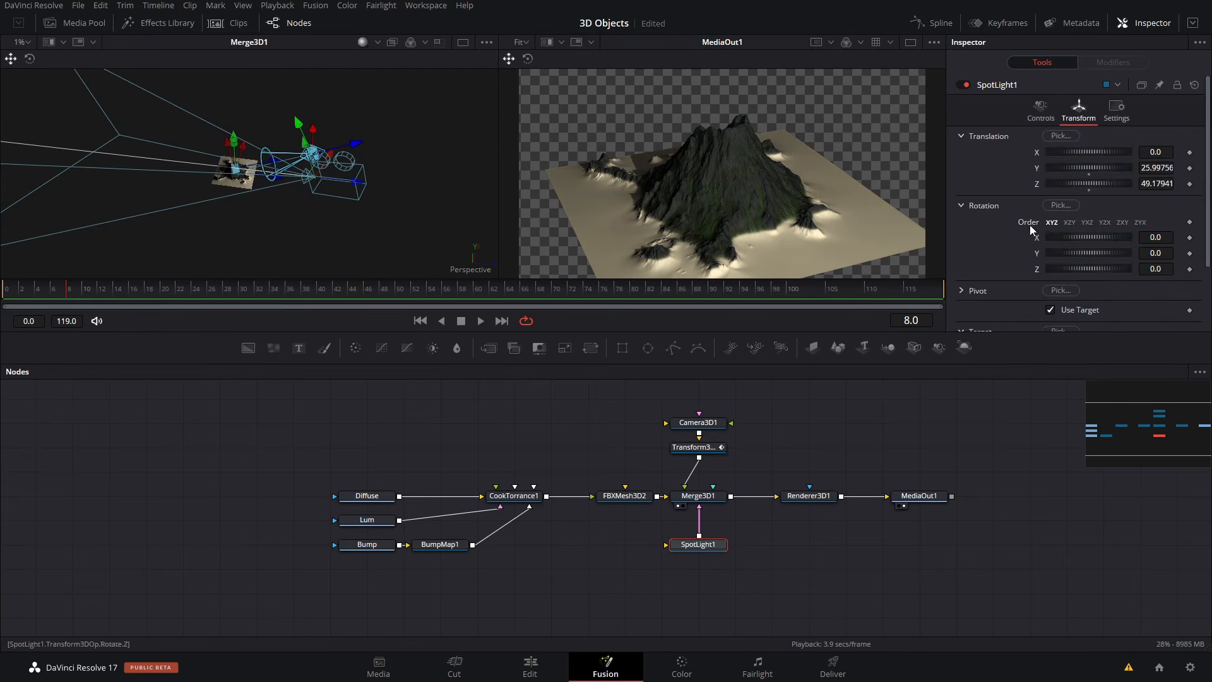
left_click(1032, 121)
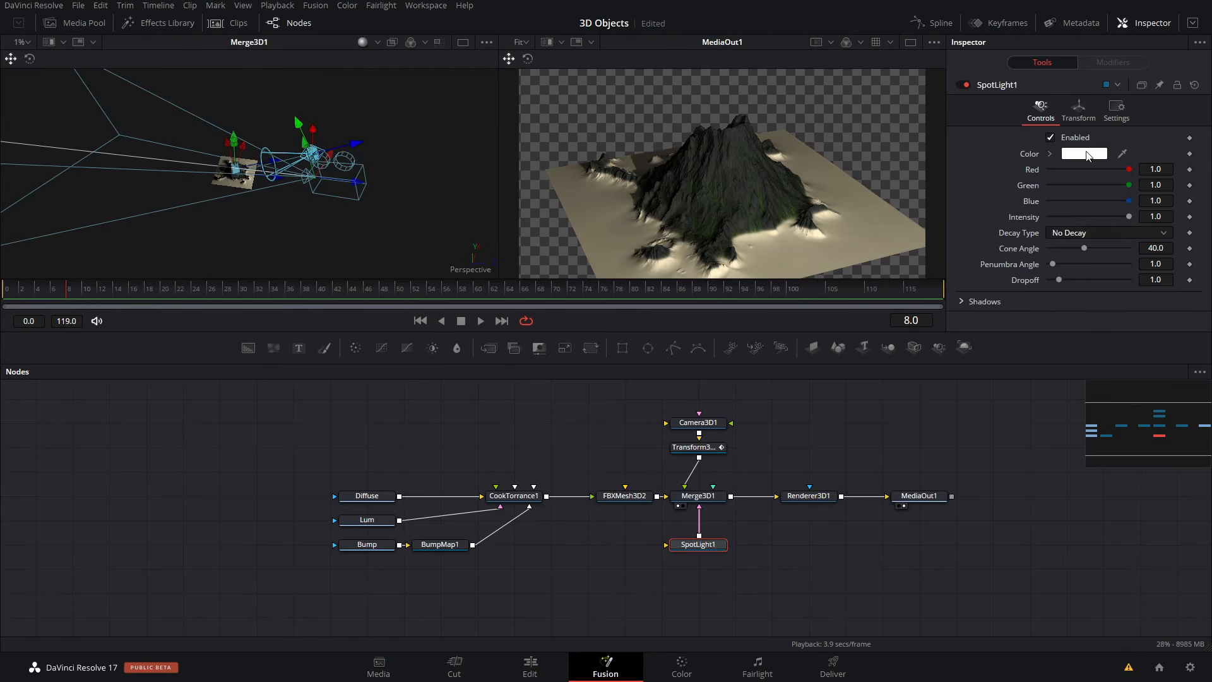
left_click(963, 302)
scroll(1071, 268, "down", 5)
scroll(1062, 256, "up", 5)
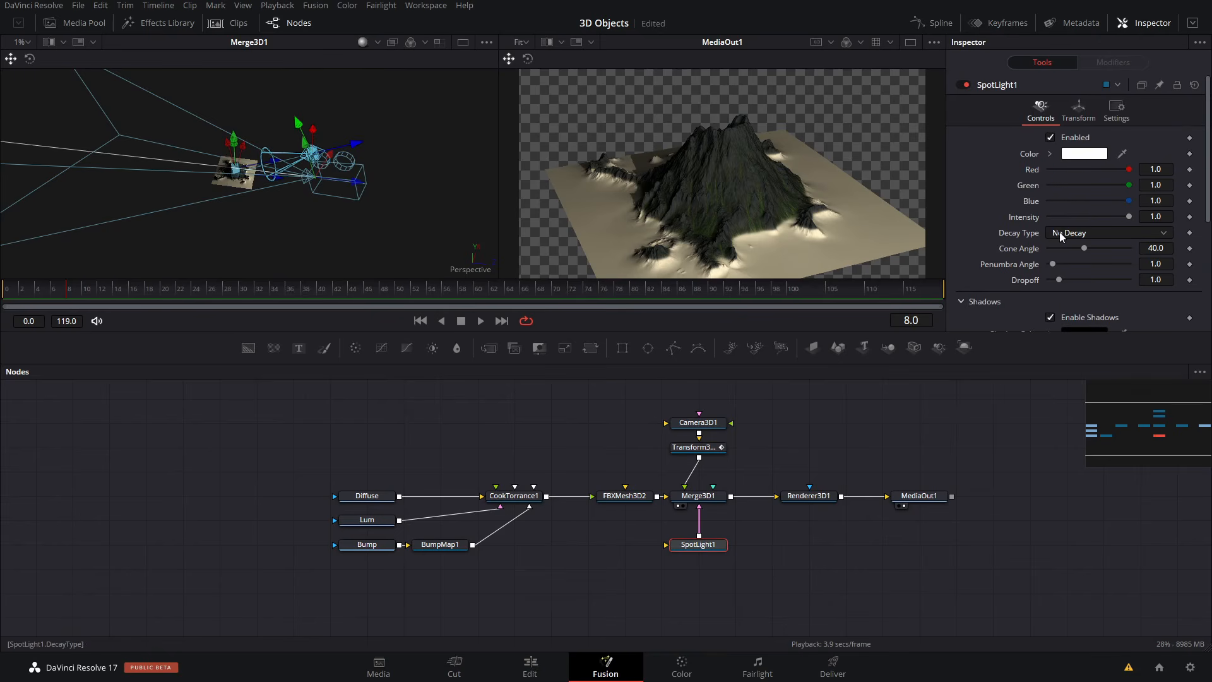
left_click_drag(1084, 249, 1130, 248)
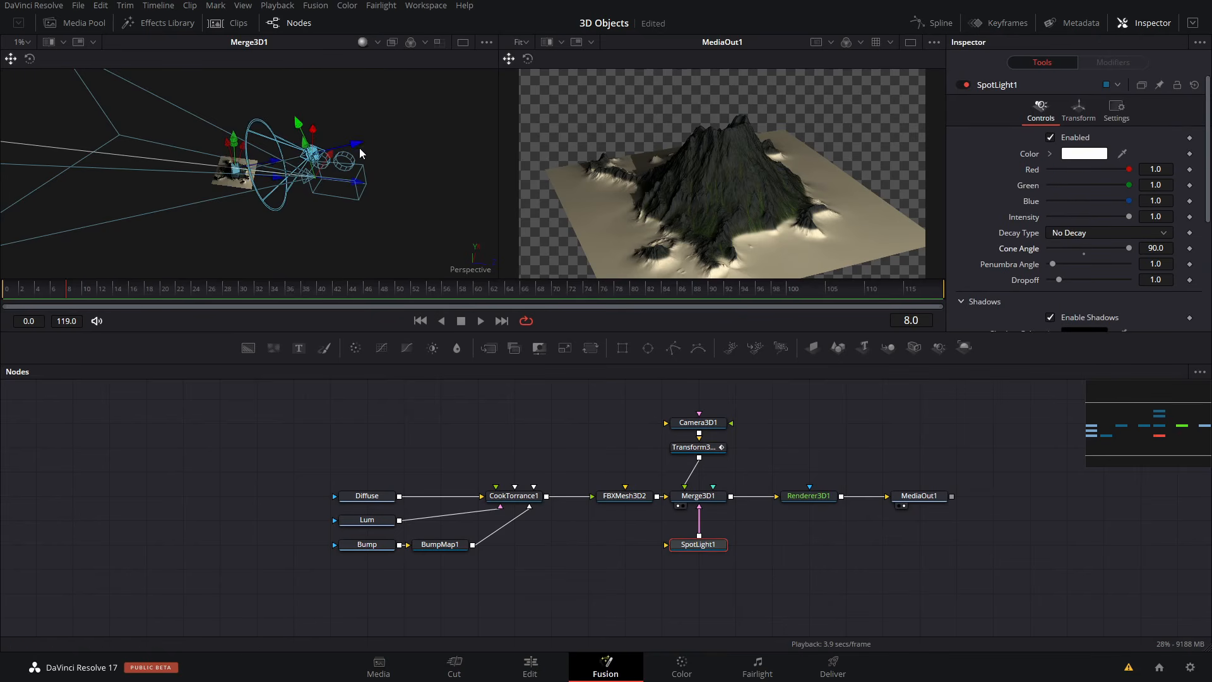
left_click_drag(358, 144, 349, 146)
mouse_move(292, 149)
middle_mouse_down("alt")
mouse_move(272, 164)
mouse_move(398, 75)
mouse_move(278, 140)
middle_mouse_up("alt")
scroll(262, 168, "up", 4, "ctrl")
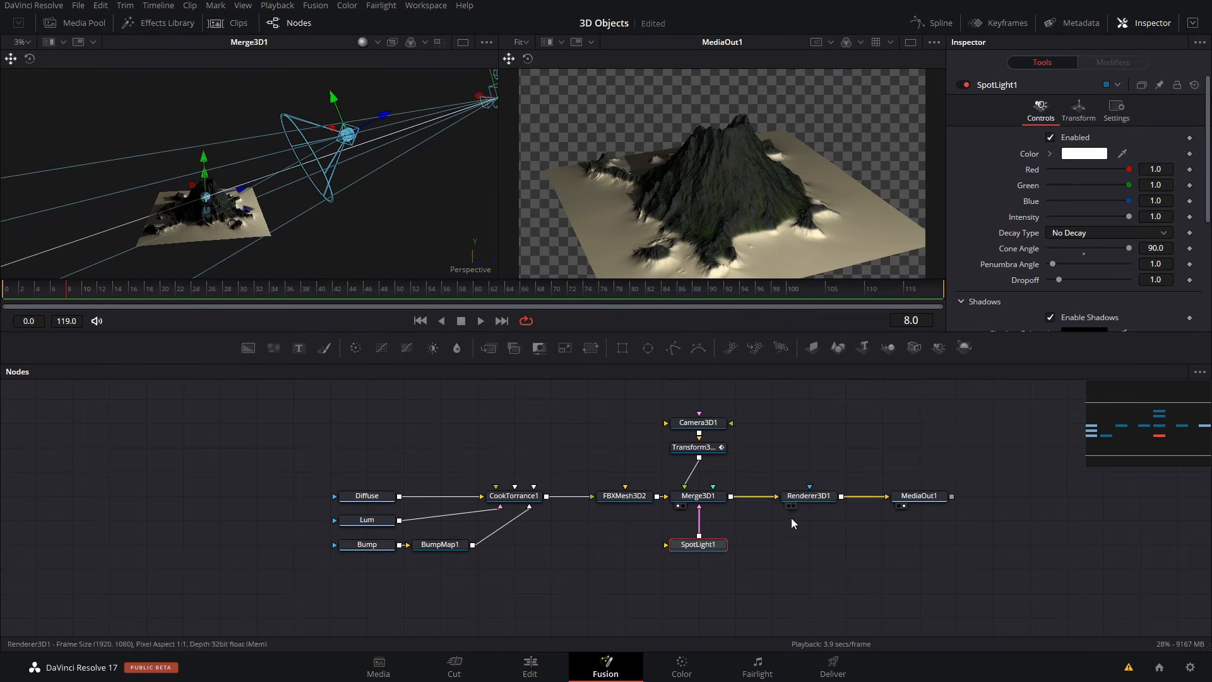
- Add an Ambient Light node connected to Merge3D1 and lower its intensity to about 0.386
key("shift+space")
type("ab")
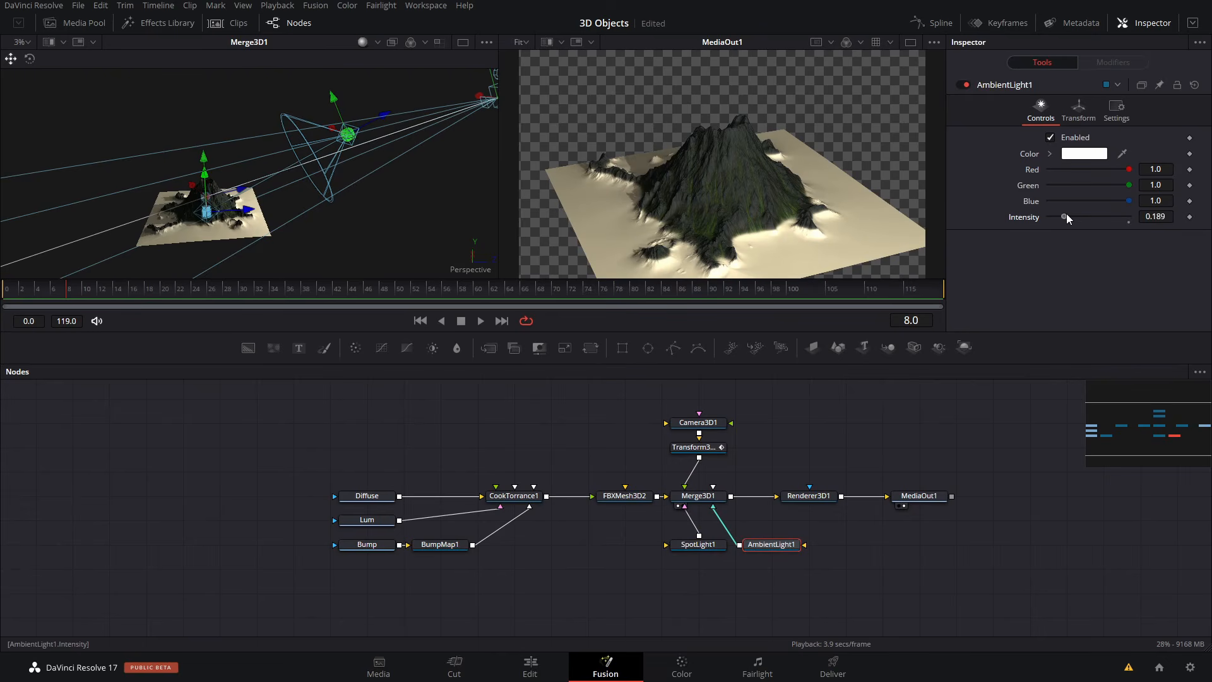
left_click_drag(1067, 215, 1085, 214)
- Add a Directional Light node, place it beside SpotLight1 and connect it to Merge3D1
key("shift+space")
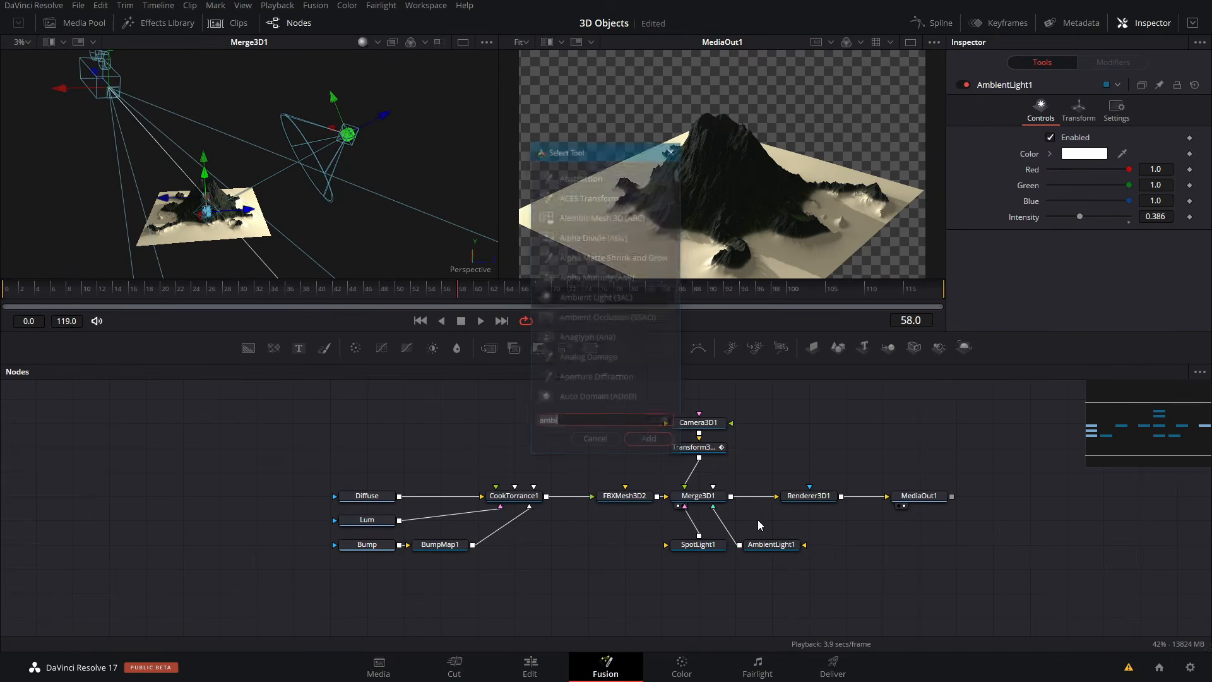
type("dirr")
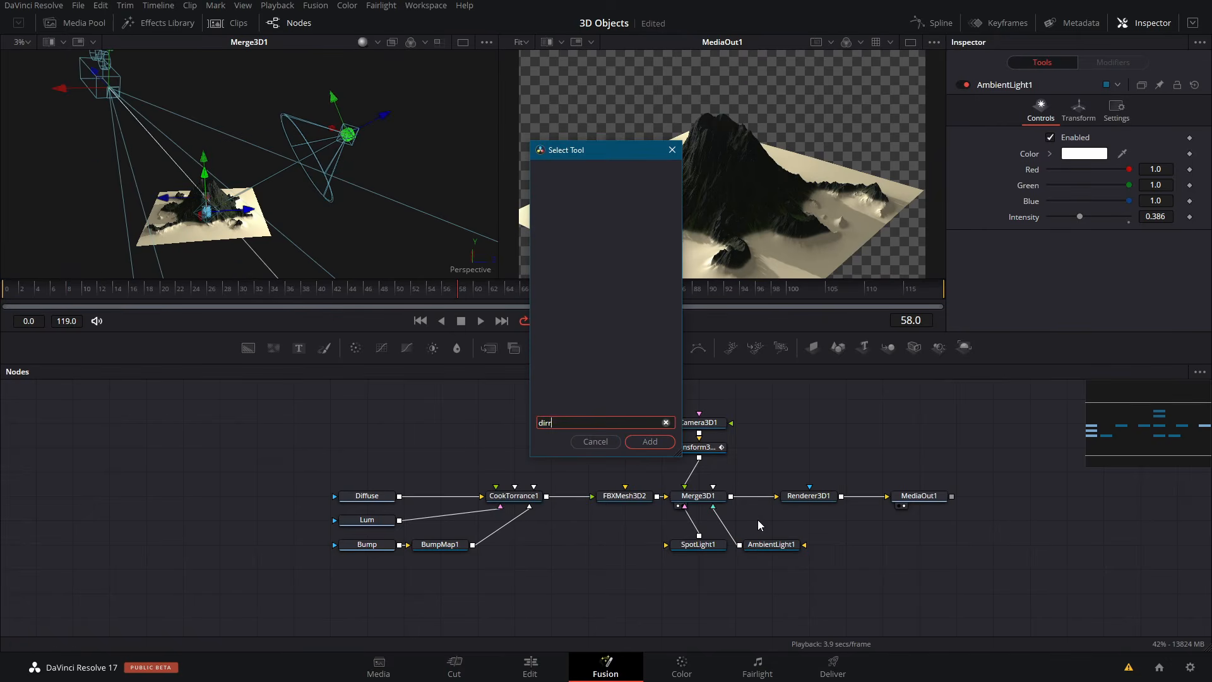
key("BackSpace")
key("Return")
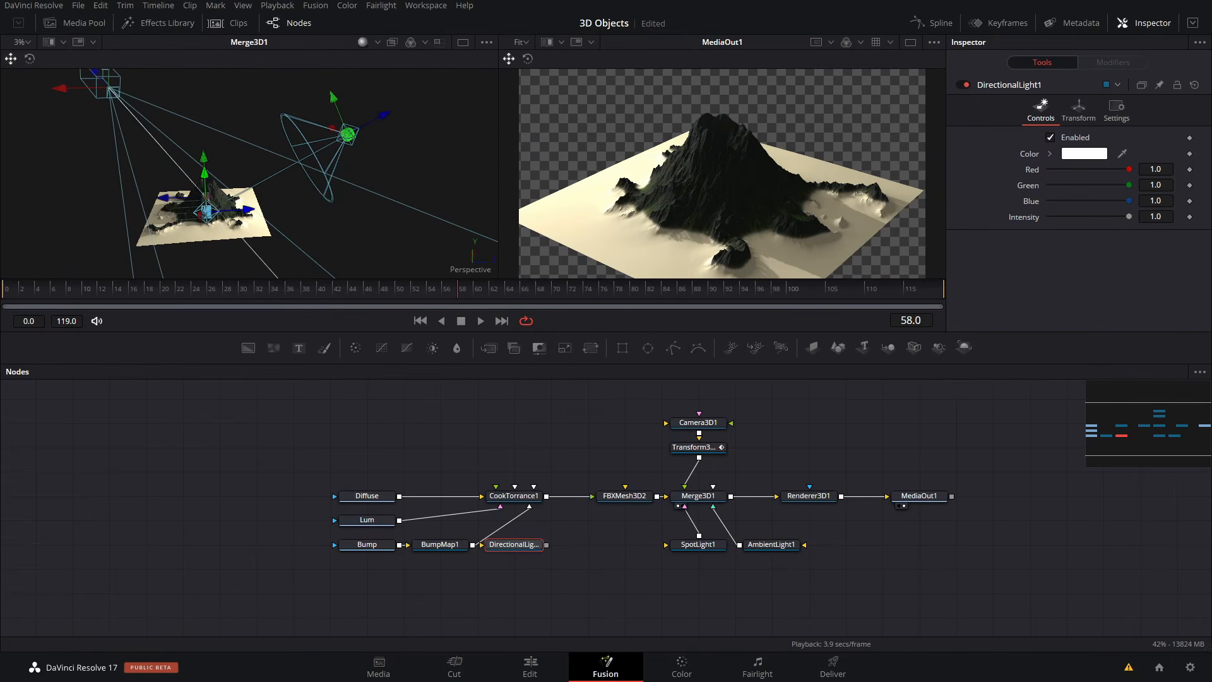
left_click_drag(547, 546, 604, 551)
- Set DirectionalLight1's X rotation to 180
left_click(1078, 108)
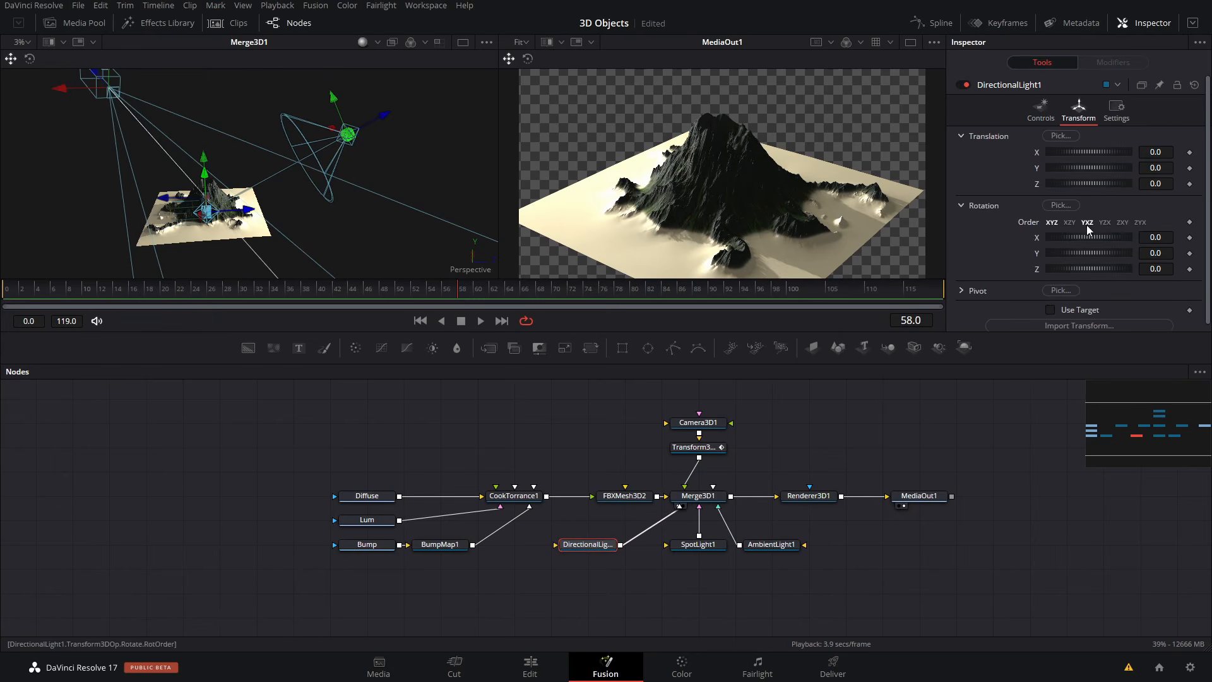
left_click_drag(1078, 236, 1122, 233)
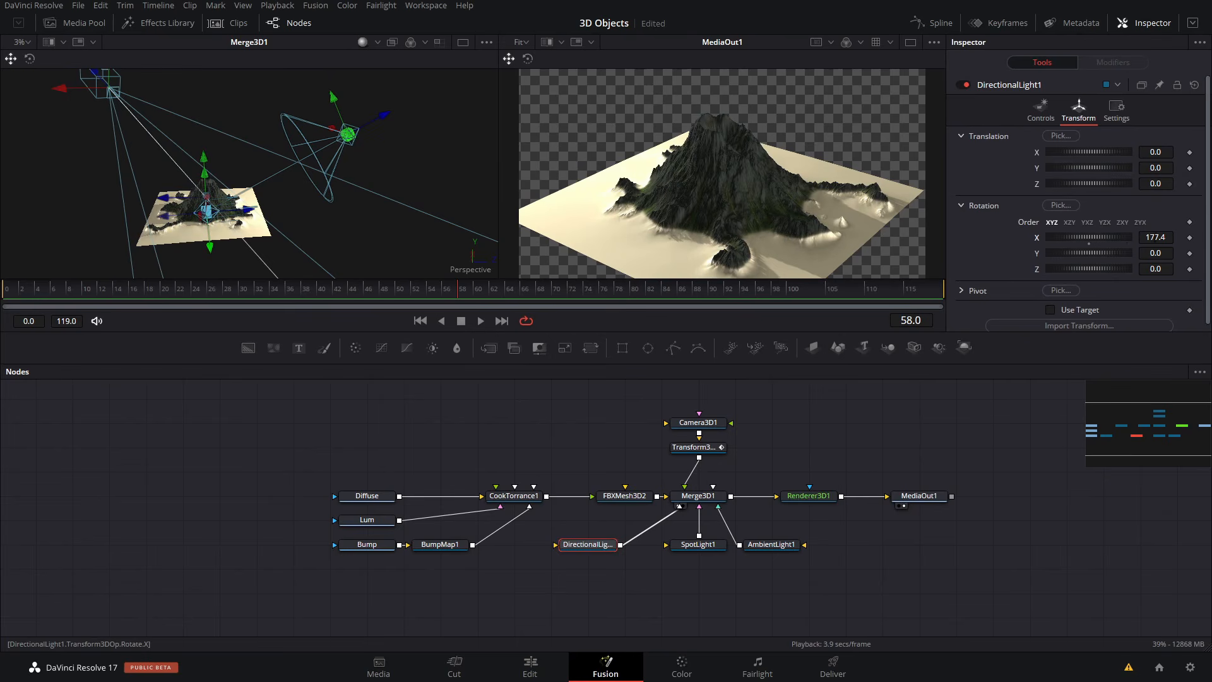
double_click(1156, 238)
type("180")
key("Return")
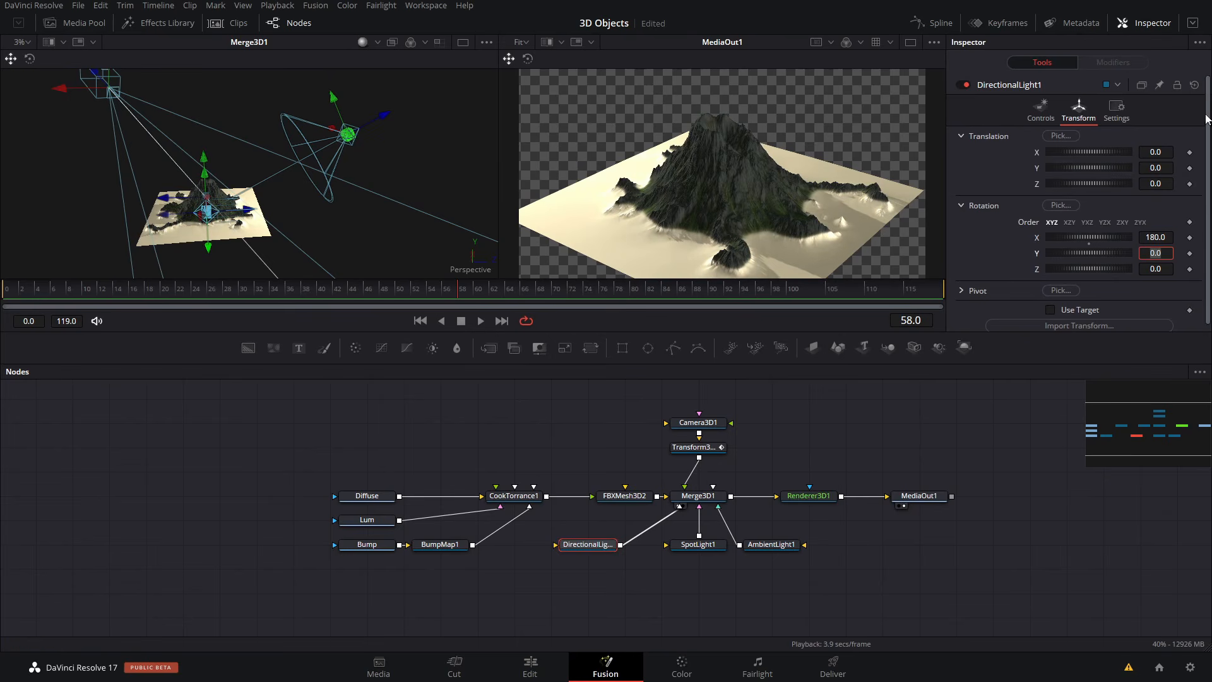
- Lower DirectionalLight1's intensity to about 0.64
left_click(1041, 110)
left_click_drag(1129, 216, 1104, 222)
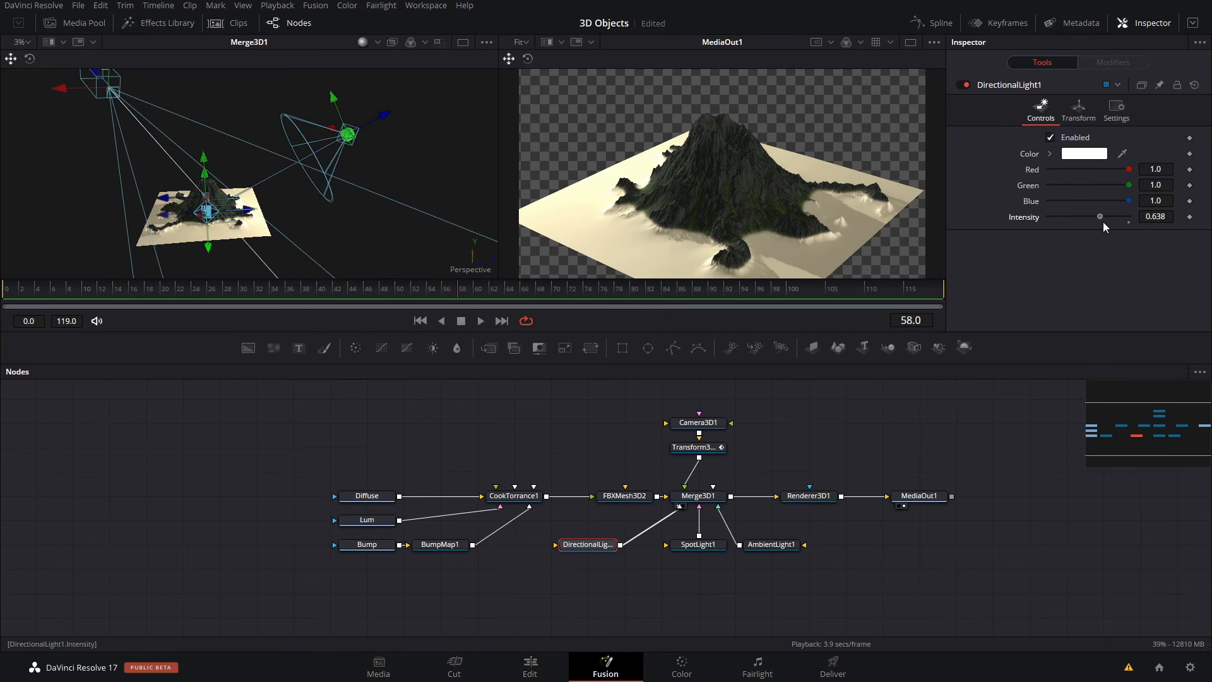
left_click_drag(1104, 221, 1101, 224)
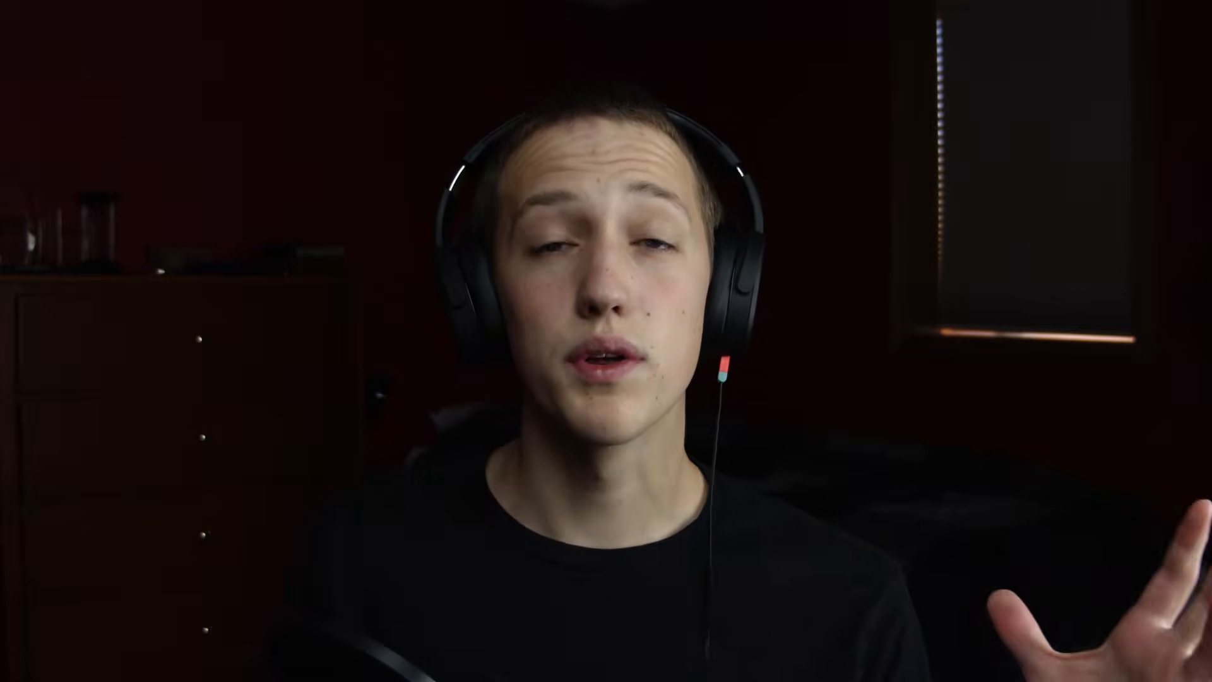